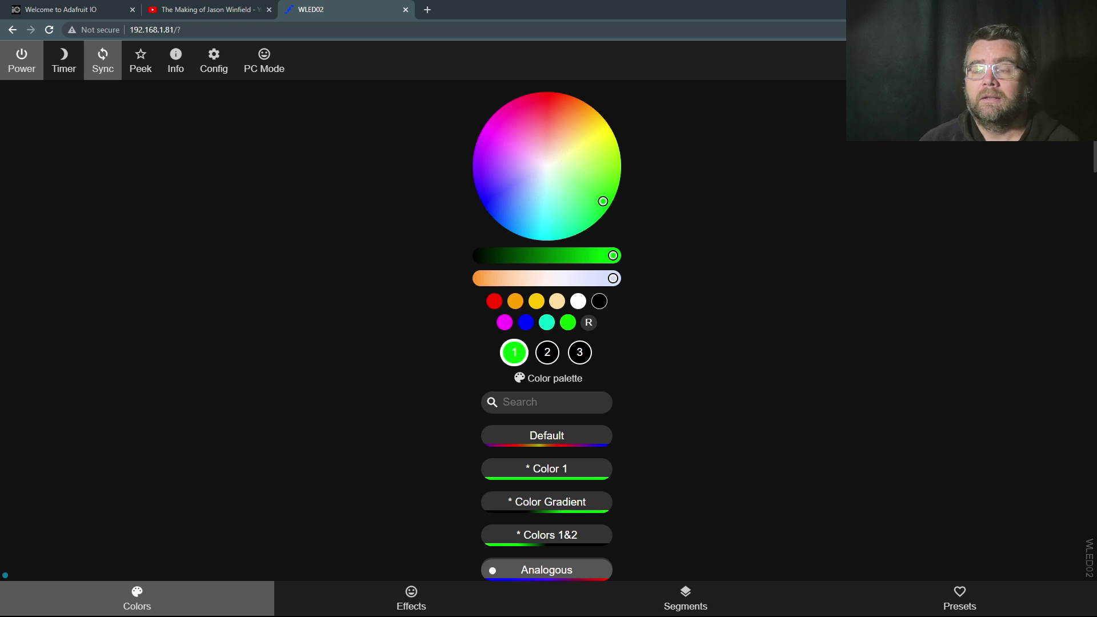
- Set the WLED lamp to the Solid effect, reloading the page once
{"action": "left_click", "coordinate": [411, 597]}
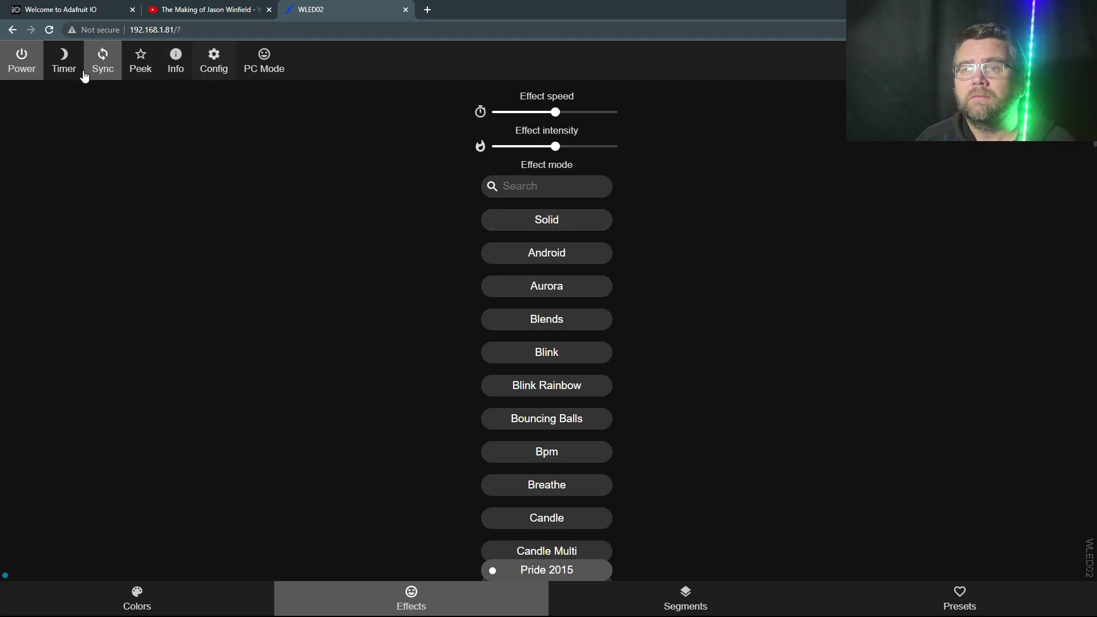
{"action": "left_click", "coordinate": [541, 221]}
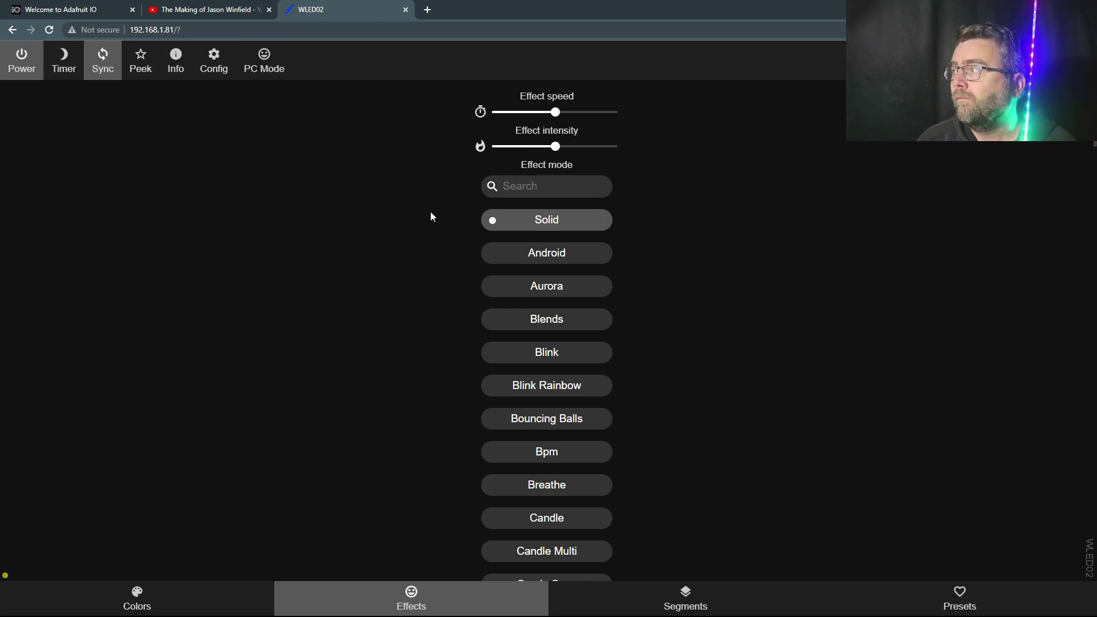
{"action": "left_click", "coordinate": [49, 29]}
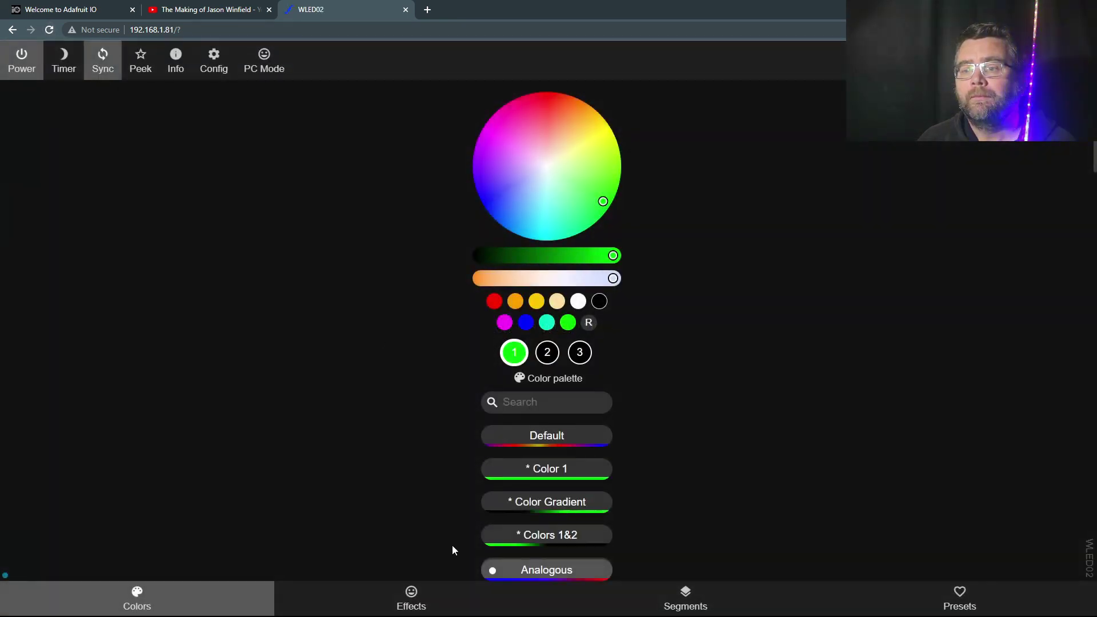
{"action": "left_click", "coordinate": [410, 597]}
{"action": "left_click", "coordinate": [546, 220]}
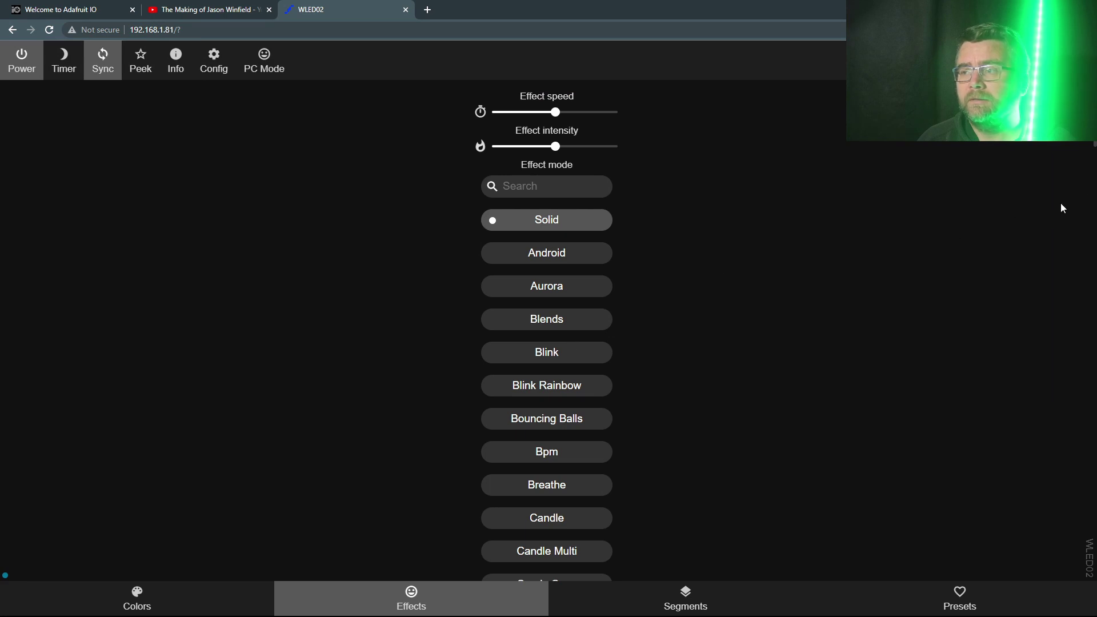
- Try the Bouncing Balls, Blink, Blends, Aurora and Android effects, then return to Solid
{"action": "left_click", "coordinate": [558, 421]}
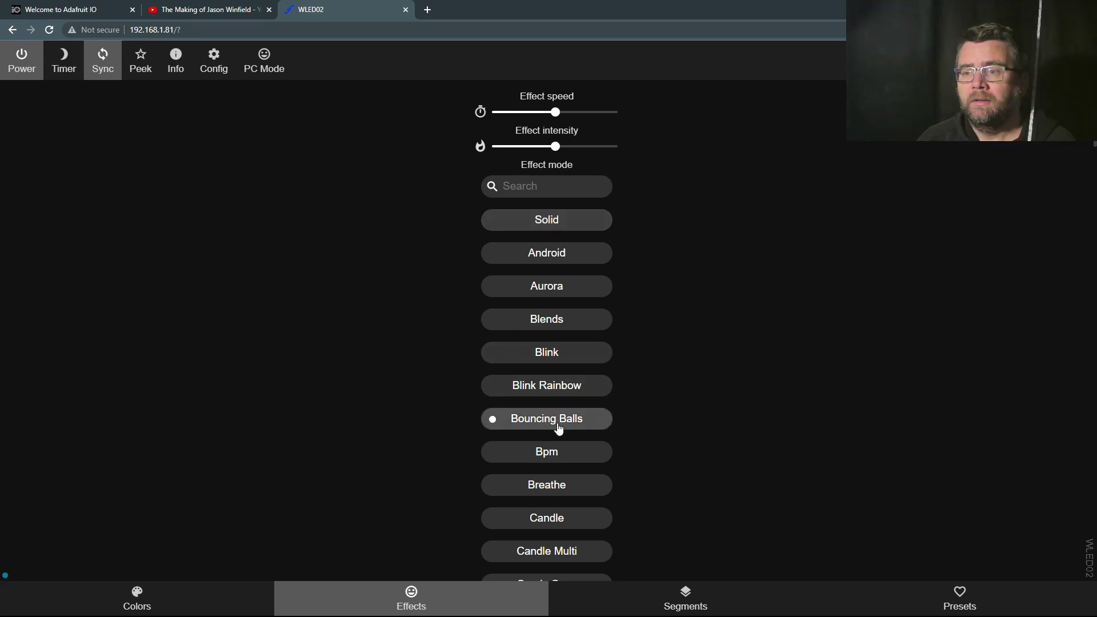
{"action": "left_click", "coordinate": [562, 355]}
{"action": "left_click", "coordinate": [566, 321]}
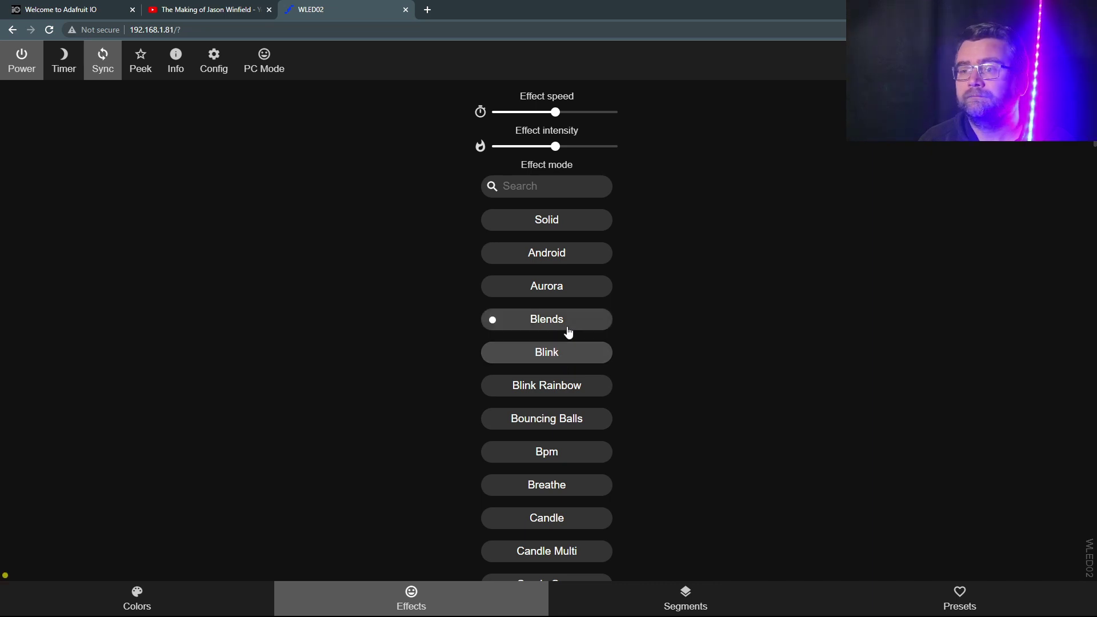
{"action": "left_click", "coordinate": [564, 292]}
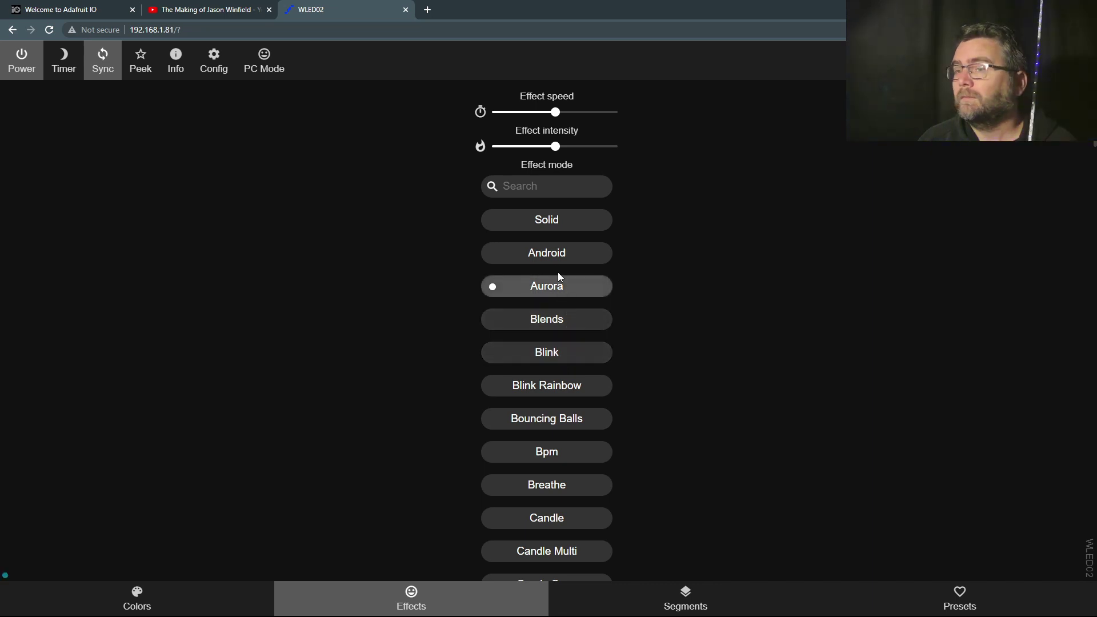
{"action": "left_click", "coordinate": [552, 253]}
{"action": "left_click", "coordinate": [547, 221]}
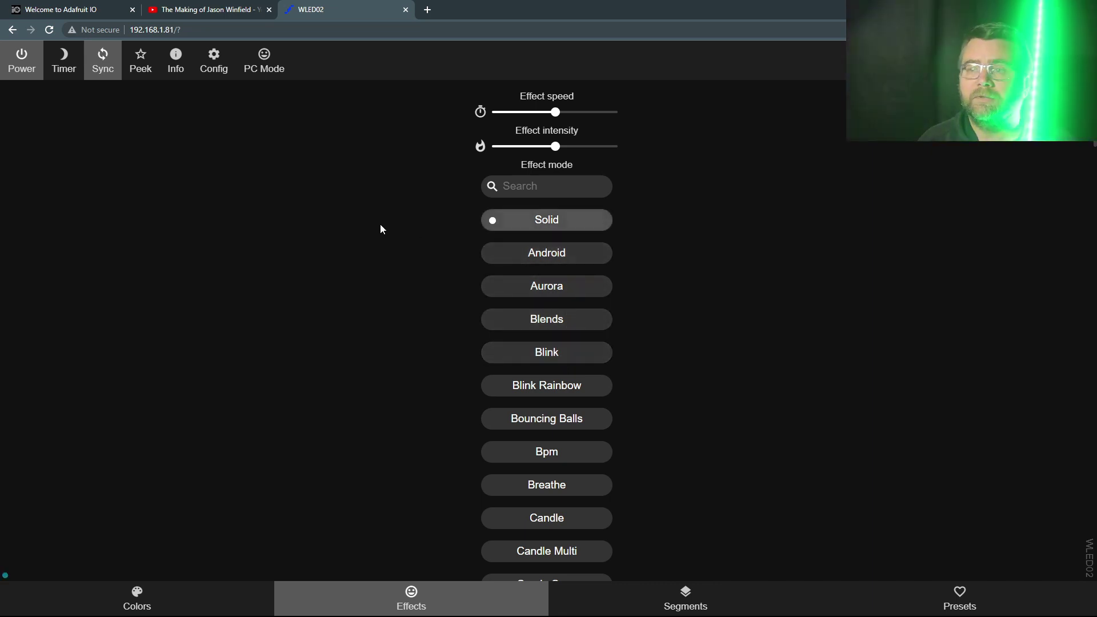
- Try red, magenta and blue-violet on the colour wheel, ending on lime green
{"action": "left_click", "coordinate": [189, 591]}
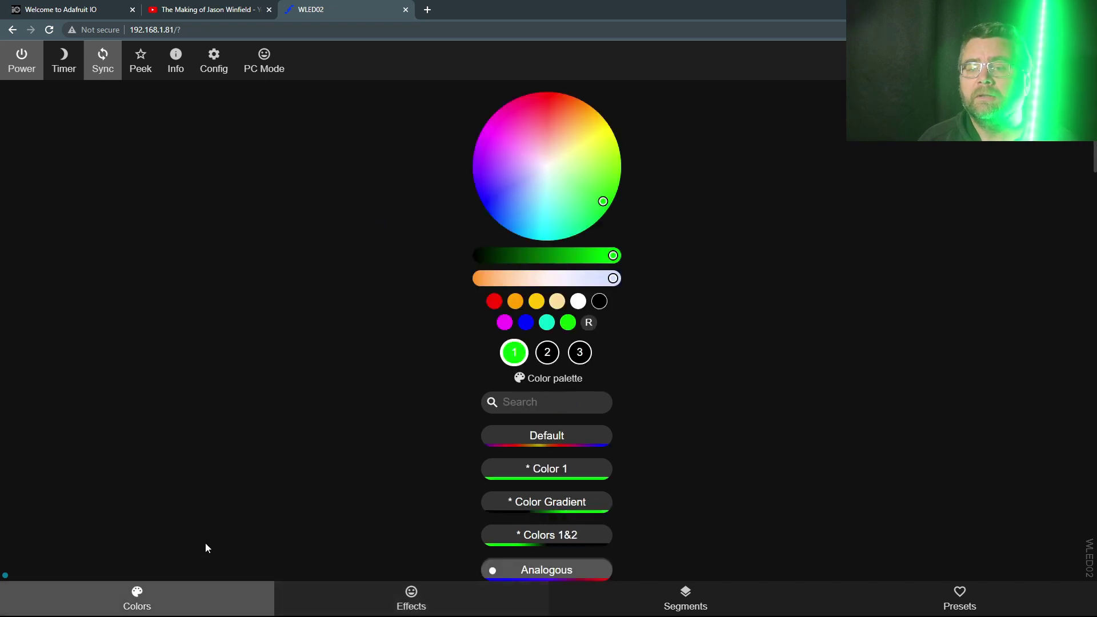
{"action": "left_click", "coordinate": [548, 98]}
{"action": "left_click", "coordinate": [517, 149]}
{"action": "left_click", "coordinate": [496, 182]}
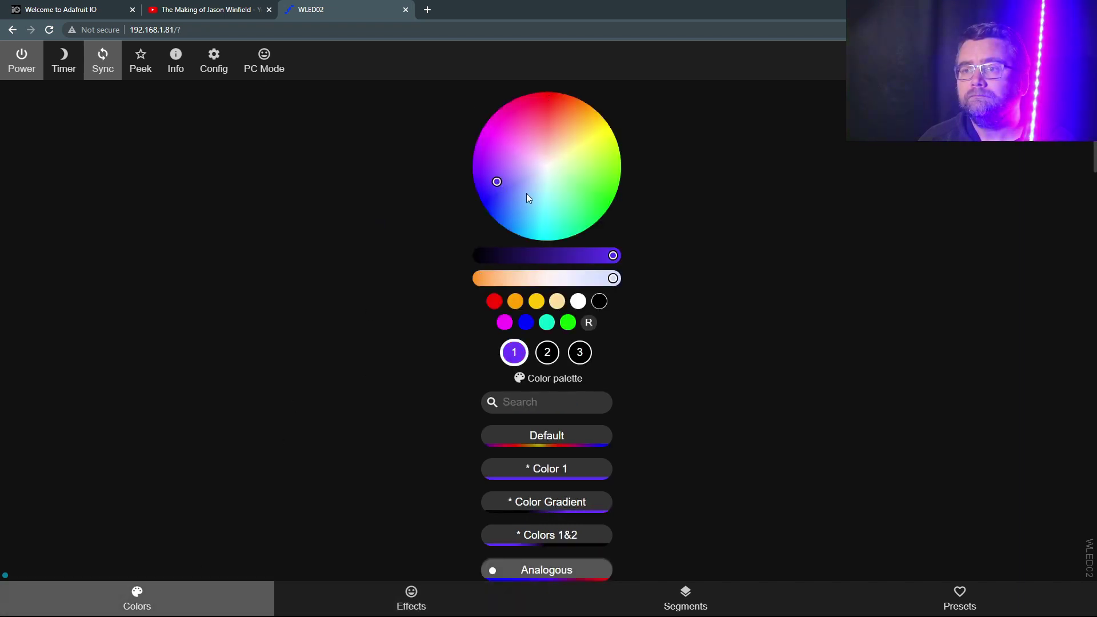
{"action": "left_click_drag", "start_coordinate": [531, 202], "coordinate": [607, 160]}
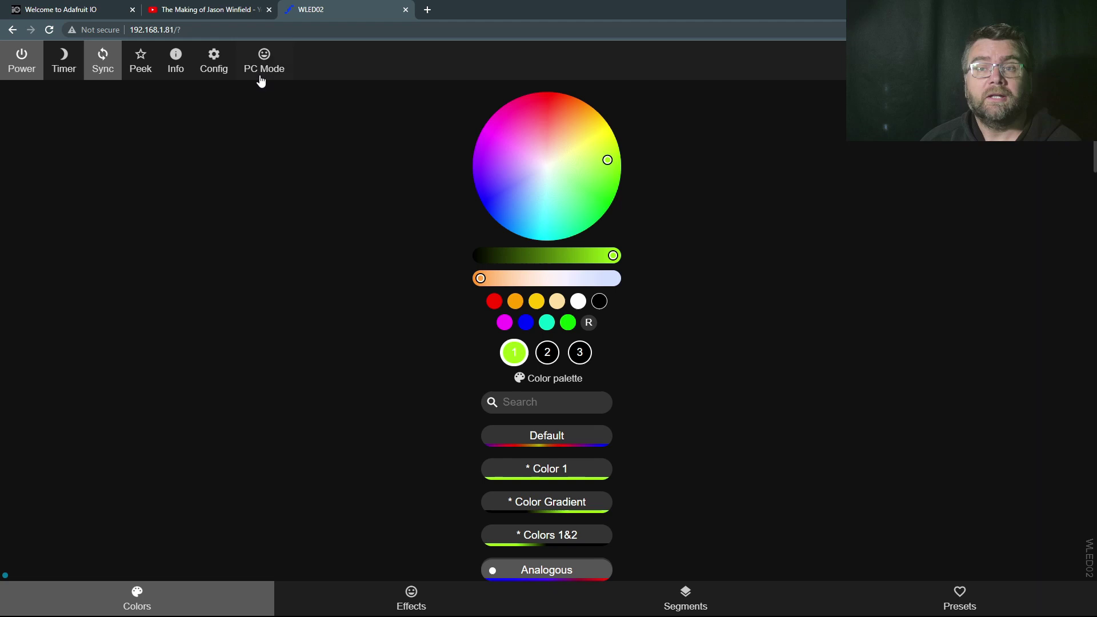
- Move from the YouTube channel tab to the Adafruit IO welcome page
{"action": "left_click", "coordinate": [208, 13]}
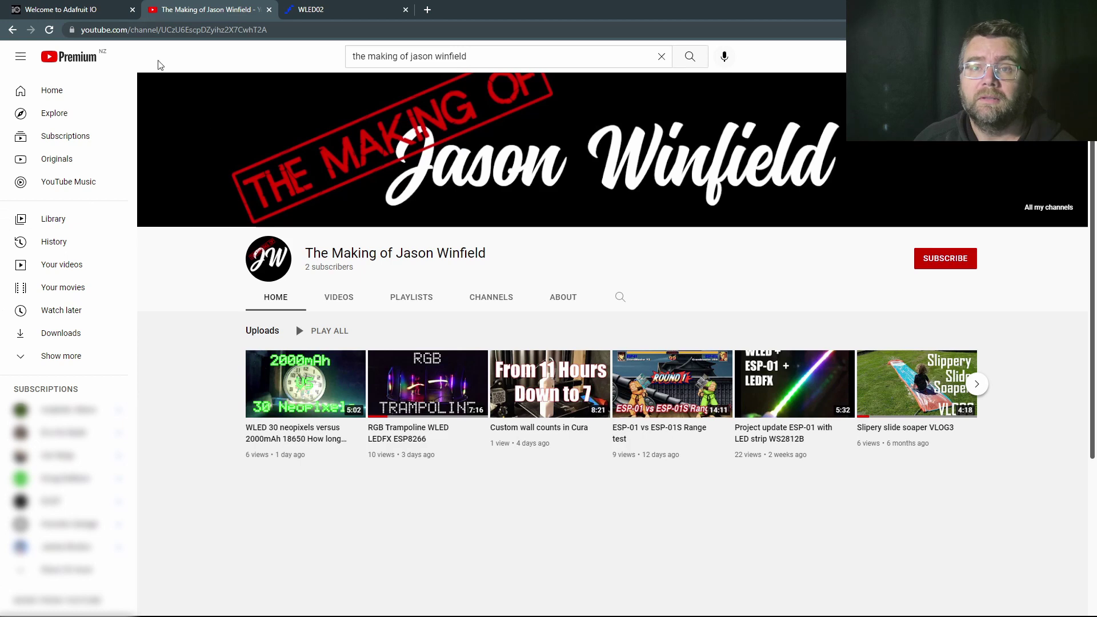
{"action": "left_click", "coordinate": [72, 10]}
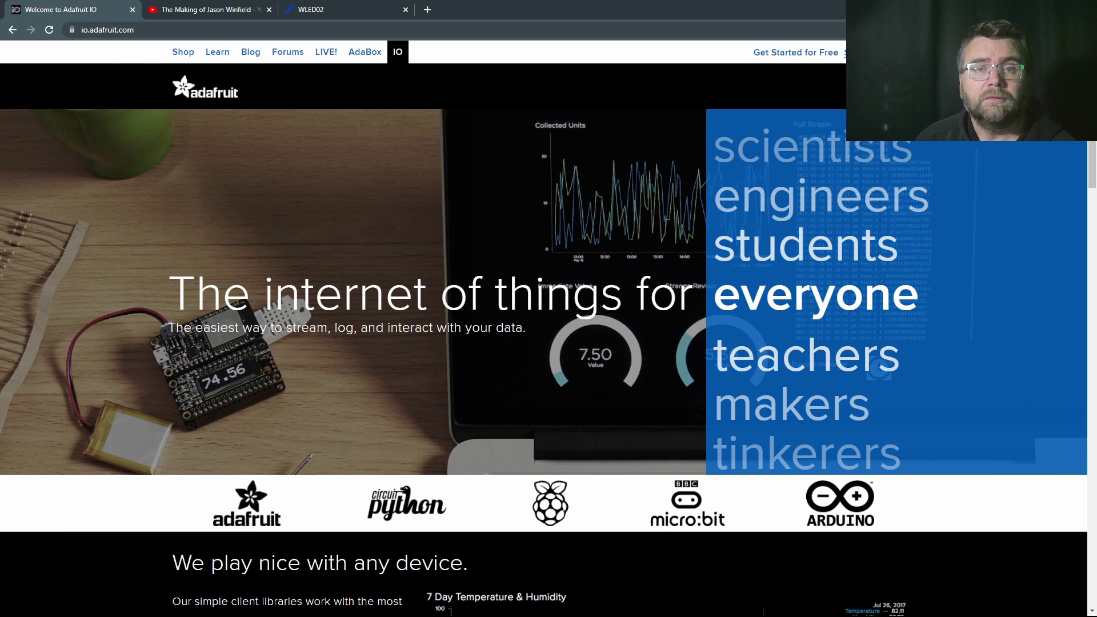
- Sign in to Adafruit IO and start a new feed from the Feeds page
{"action": "left_click", "coordinate": [796, 52]}
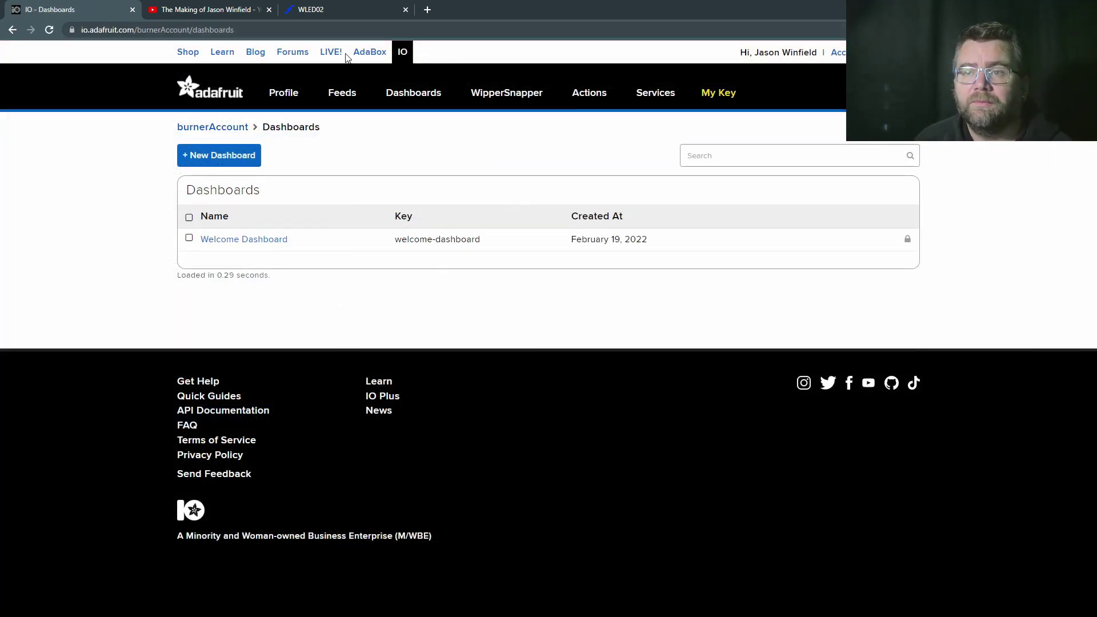
{"action": "mouse_move", "coordinate": [342, 92]}
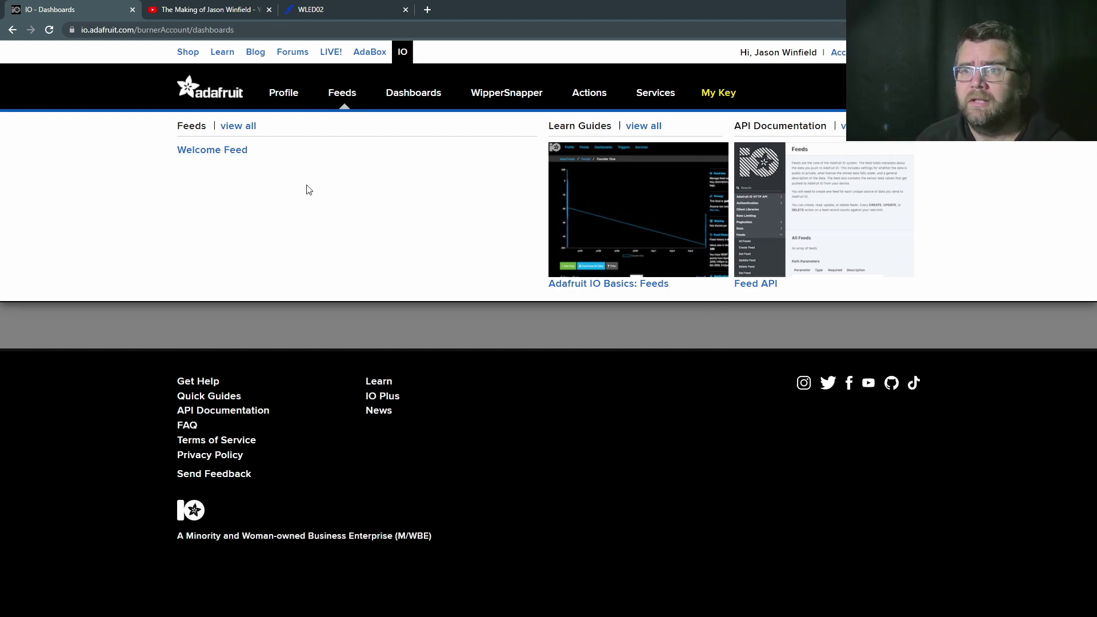
{"action": "left_click", "coordinate": [239, 126]}
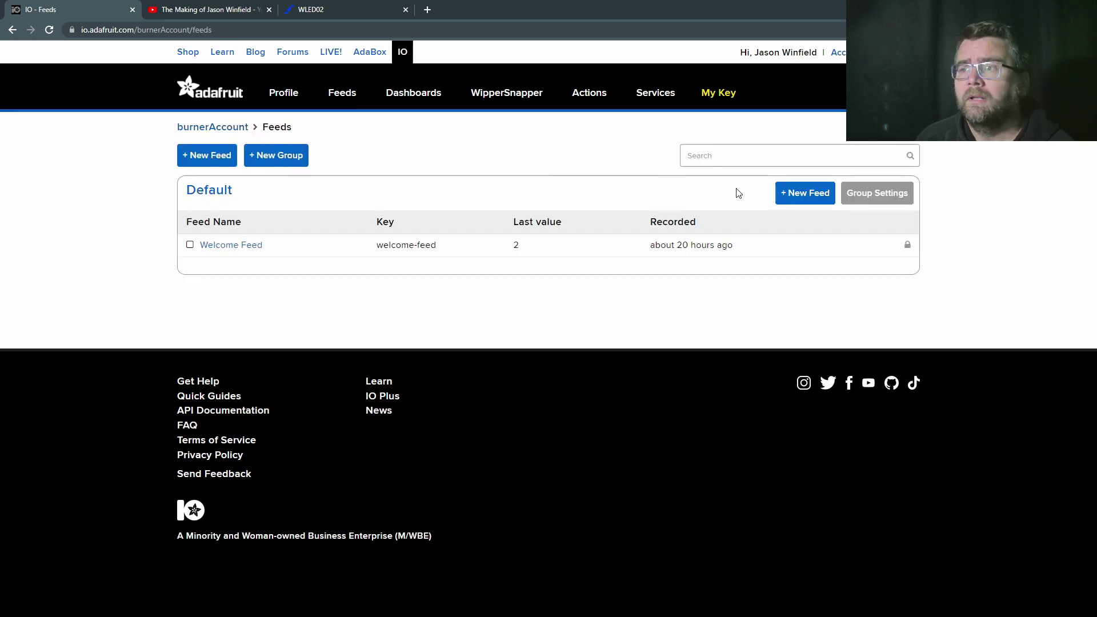
{"action": "left_click", "coordinate": [805, 194]}
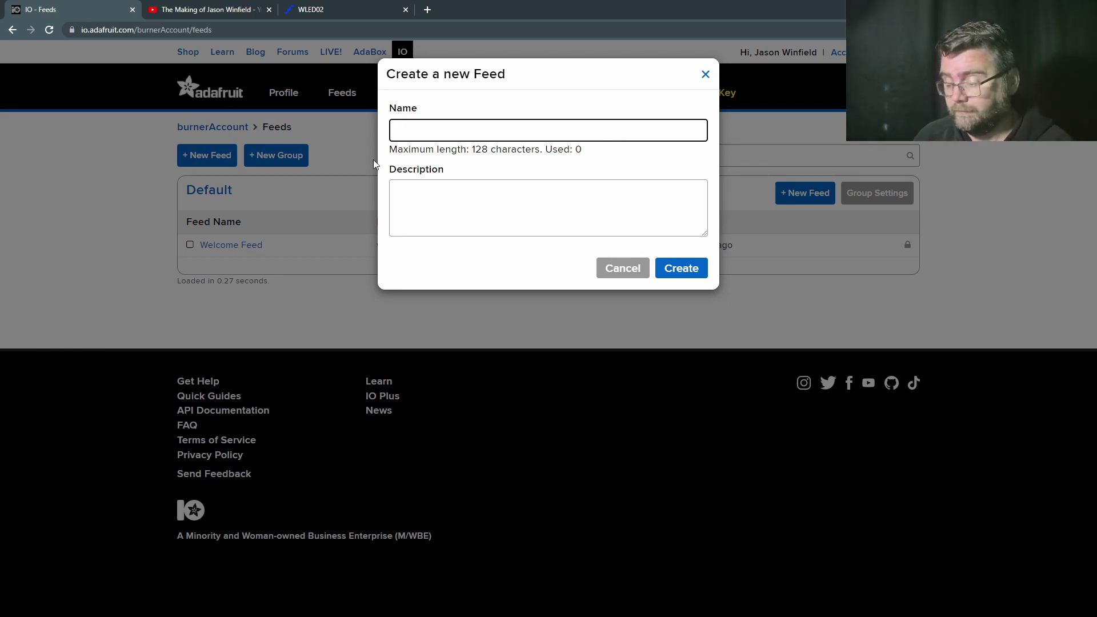
{"action": "type", "text": "led01"}
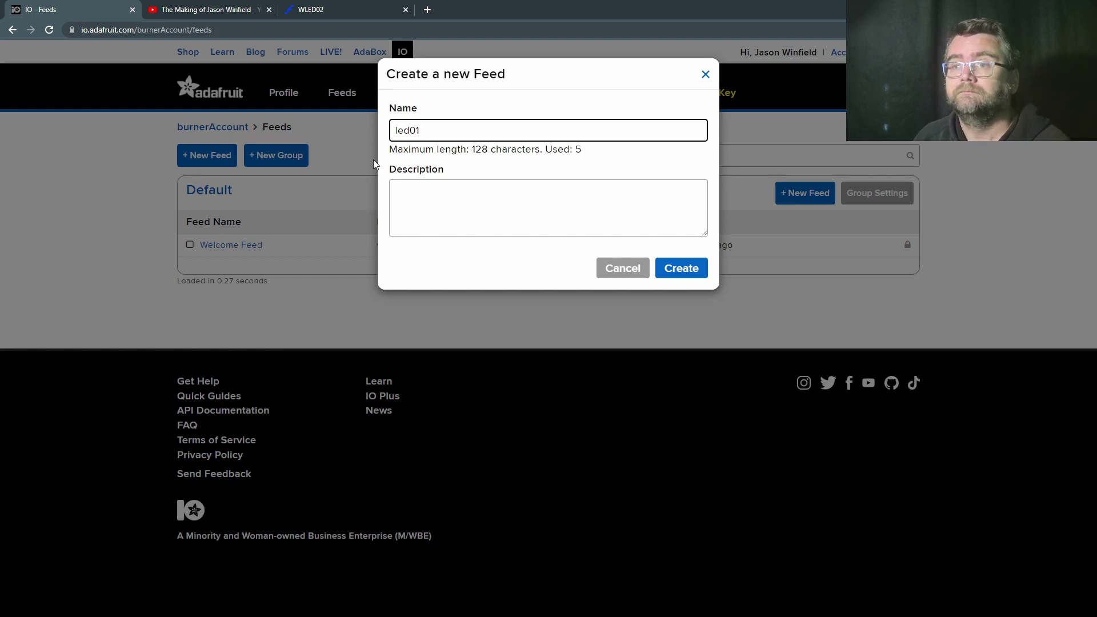
- Create the led01 feed and copy its MQTT topic from Feed Info
{"action": "left_click", "coordinate": [681, 268]}
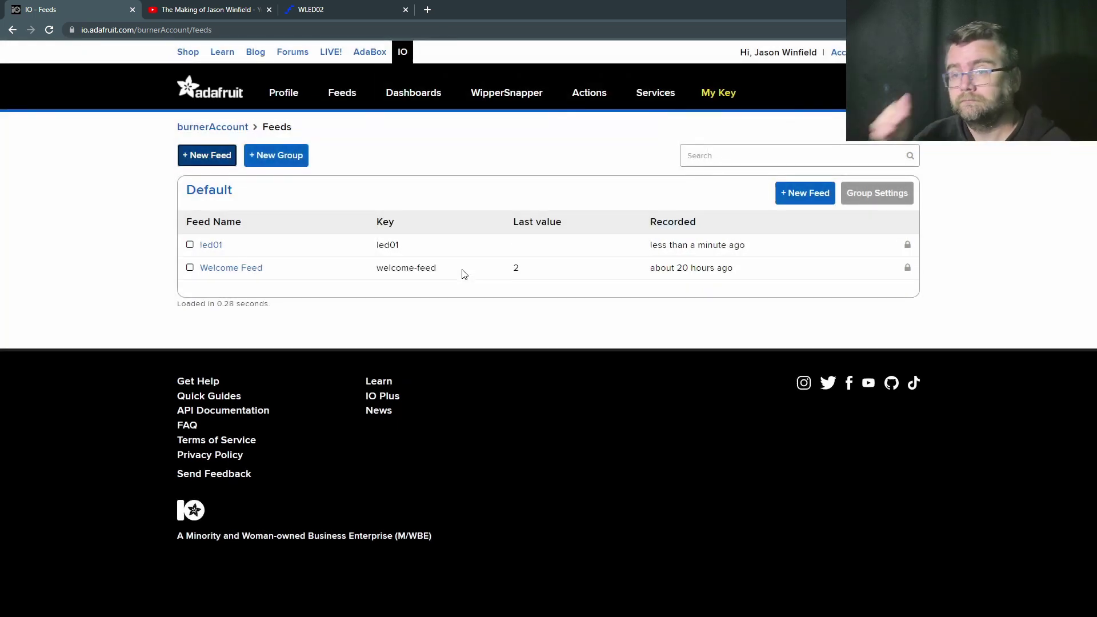
{"action": "left_click", "coordinate": [210, 245]}
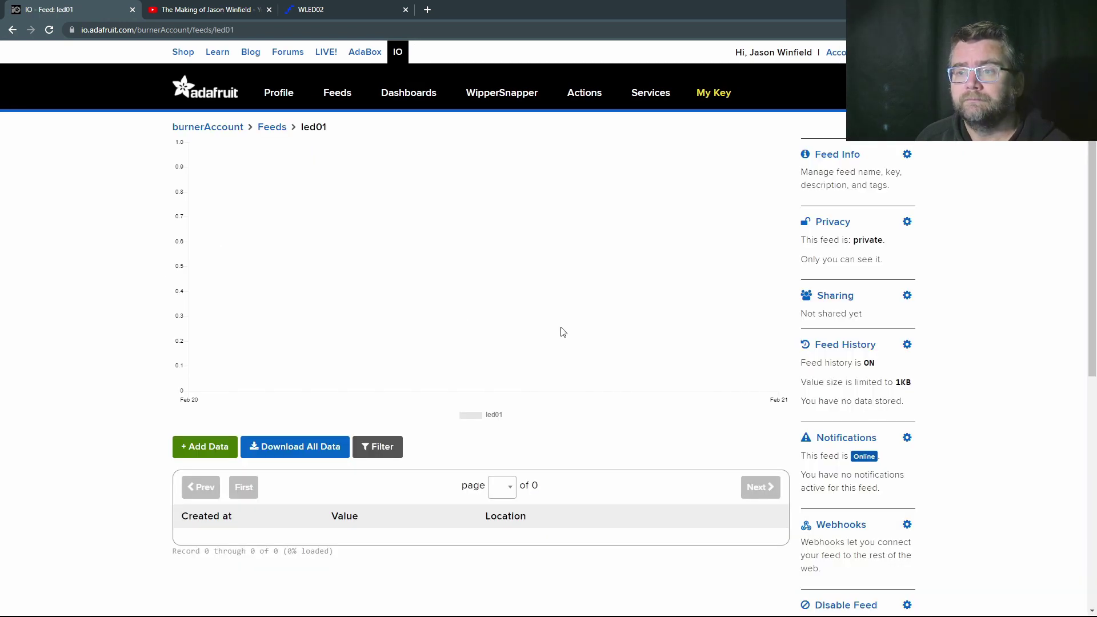
{"action": "left_click", "coordinate": [908, 154]}
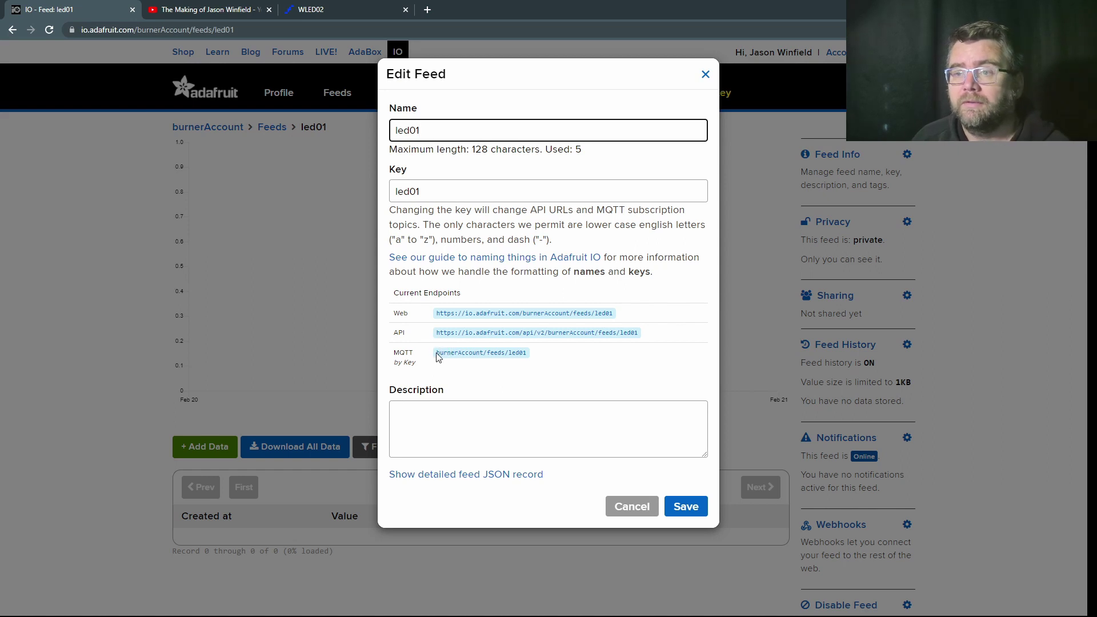
{"action": "left_click_drag", "start_coordinate": [438, 354], "coordinate": [531, 352]}
{"action": "key", "text": "ctrl+c"}
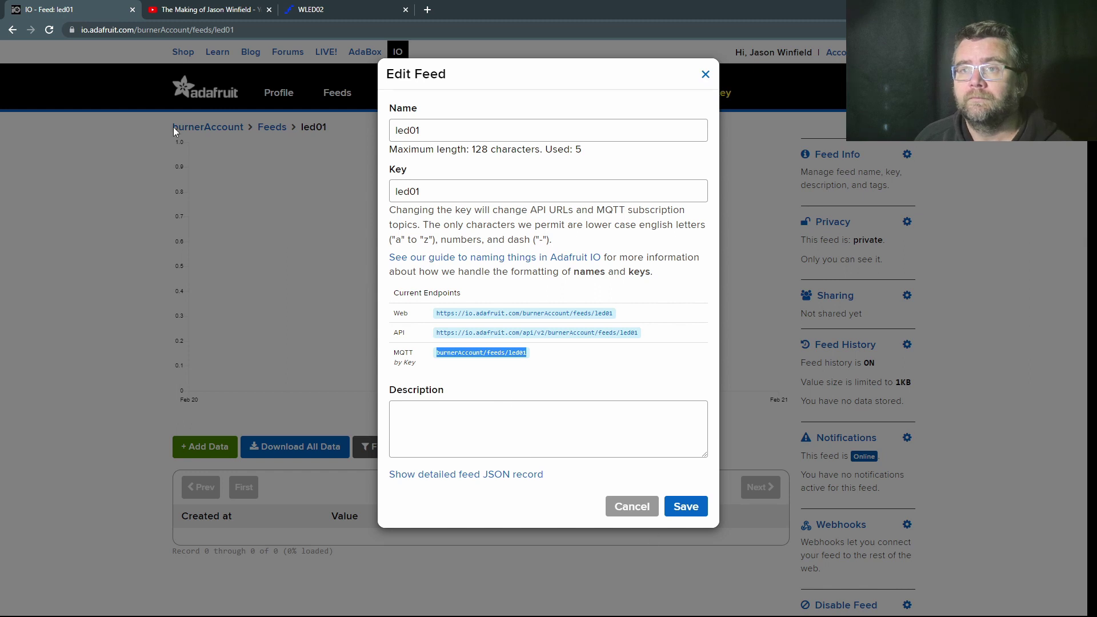
{"action": "left_click", "coordinate": [316, 9]}
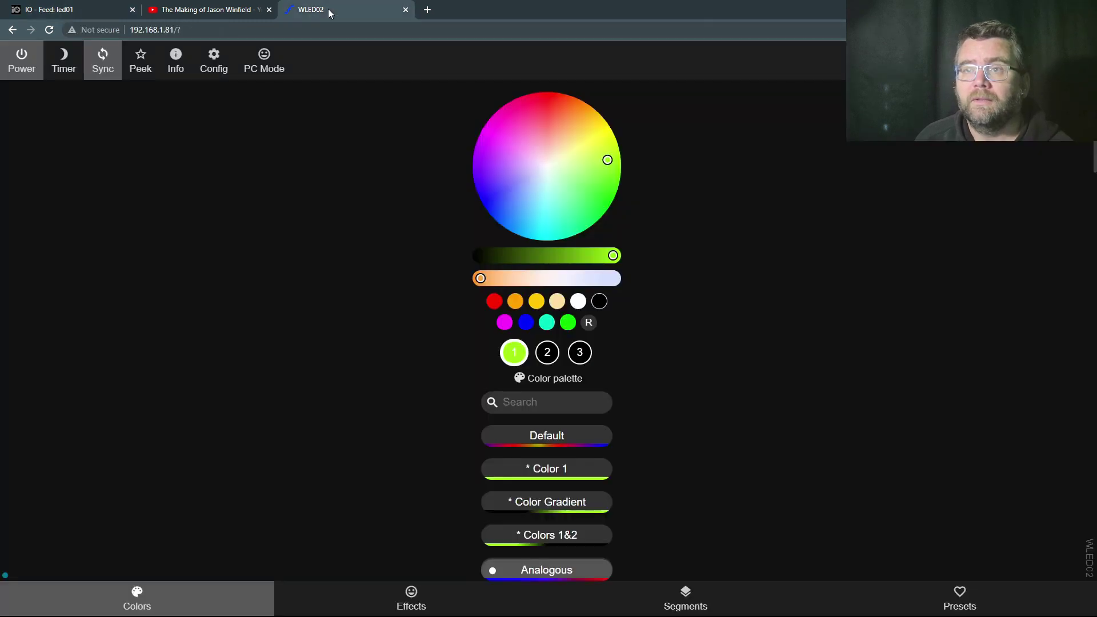
- Set WLED's MQTT device topic to burnerAccount/feeds/led01 under Sync Interfaces
{"action": "left_click", "coordinate": [219, 60]}
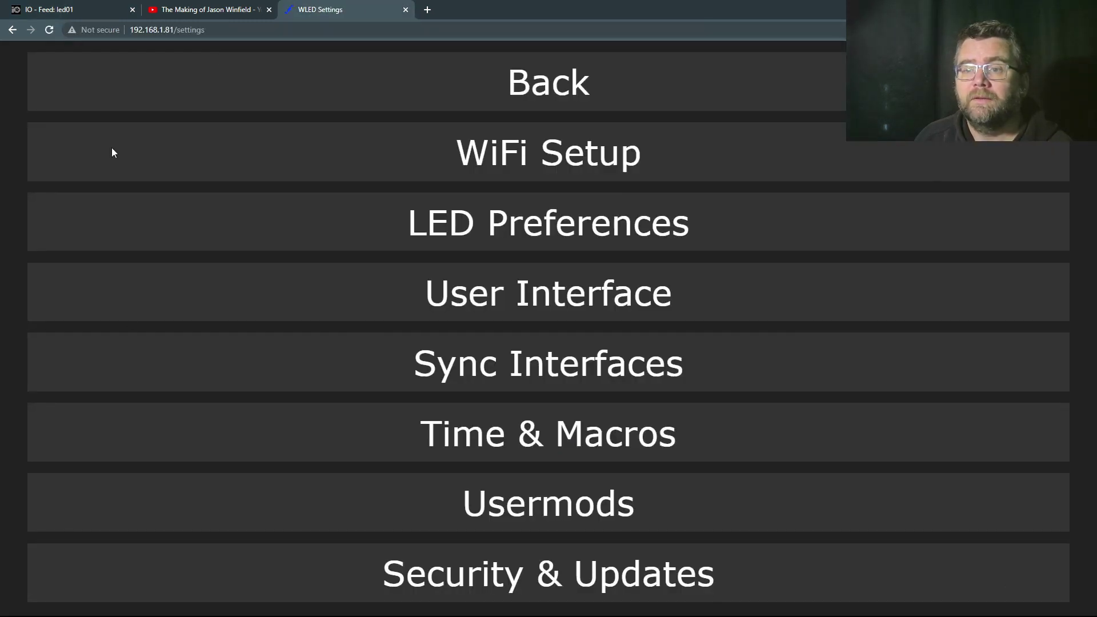
{"action": "left_click", "coordinate": [527, 361]}
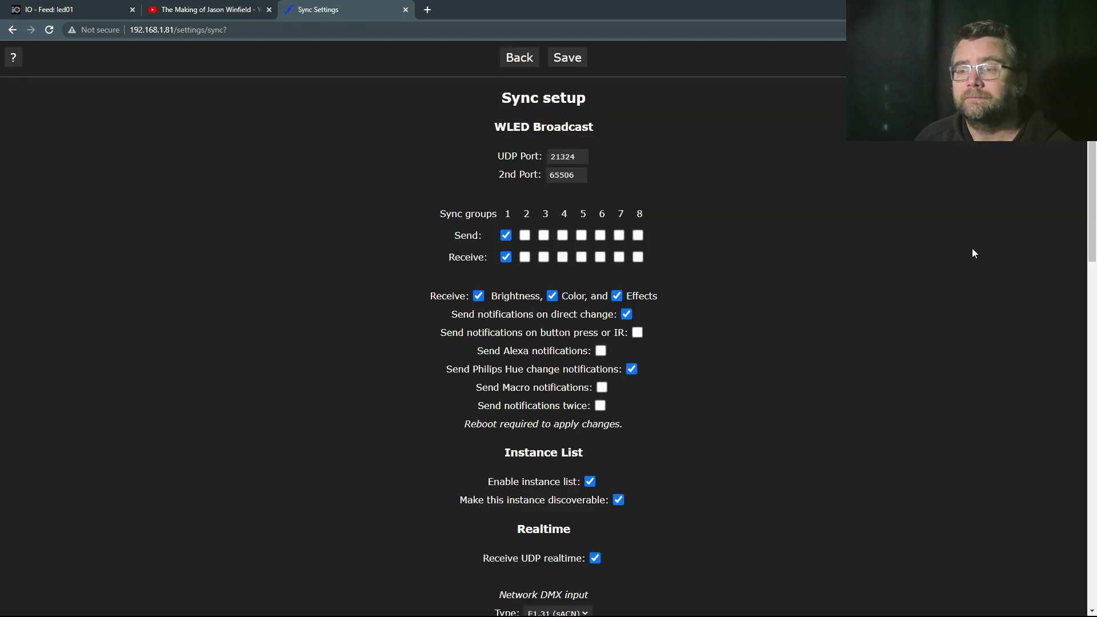
{"action": "left_click_drag", "start_coordinate": [1091, 156], "coordinate": [1090, 446]}
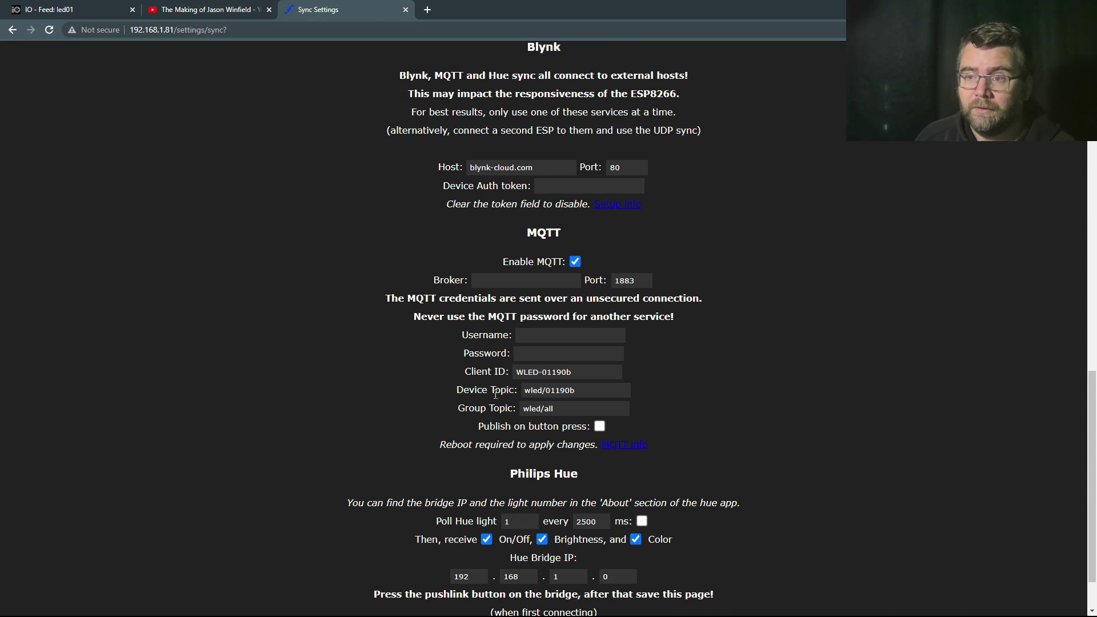
{"action": "left_click_drag", "start_coordinate": [579, 390], "coordinate": [491, 389]}
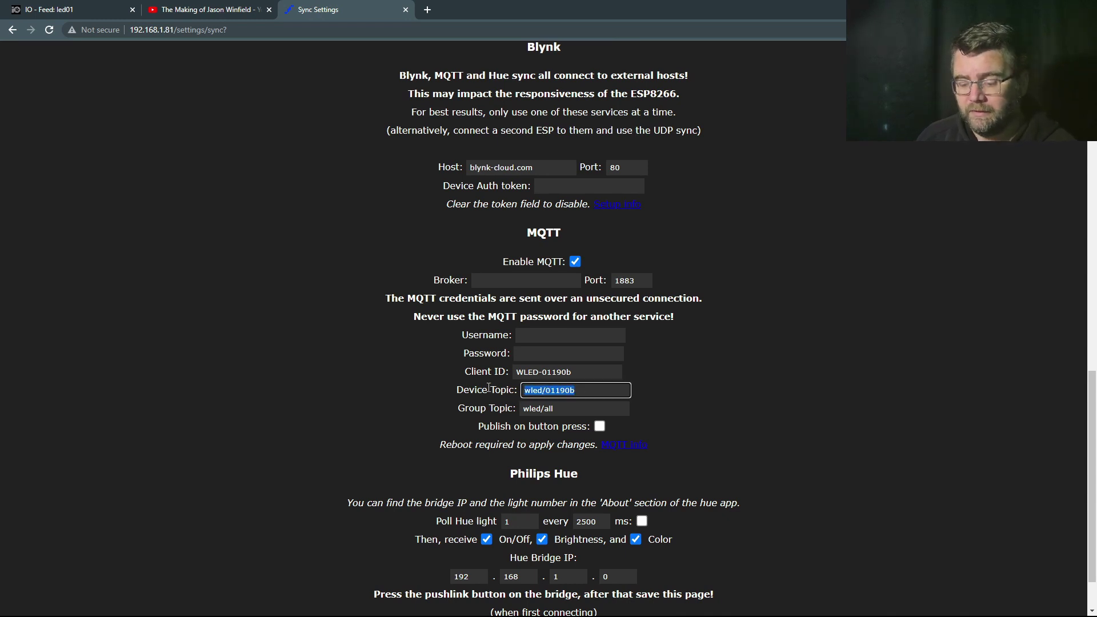
{"action": "key", "text": "ctrl+v"}
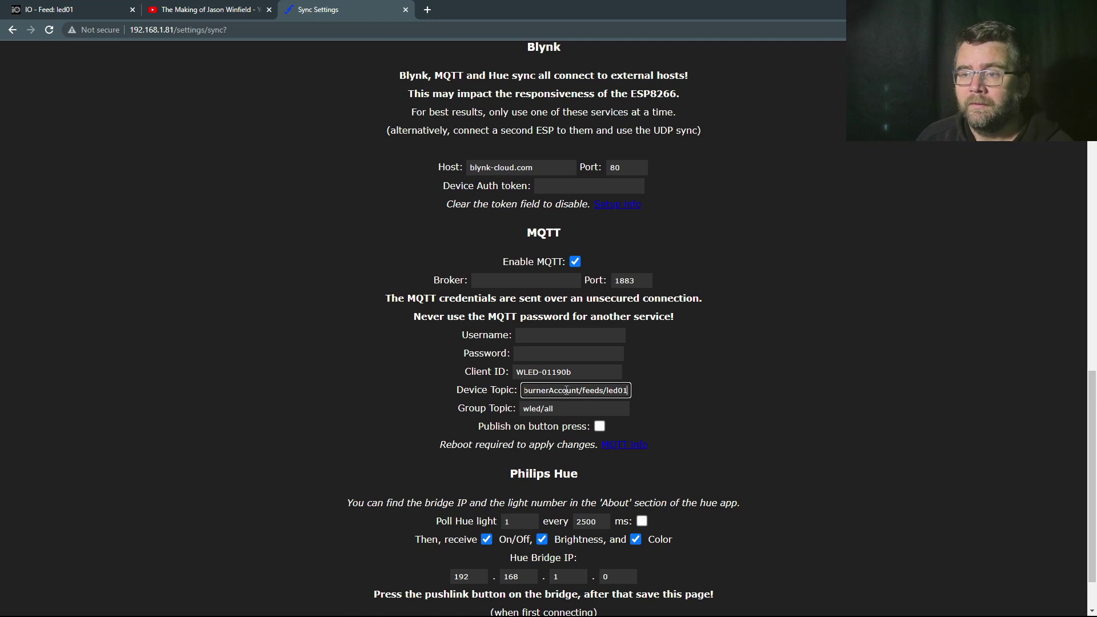
- Change the MQTT group topic from wled/all to burnerAccount/feeds/all
{"action": "left_click", "coordinate": [575, 408]}
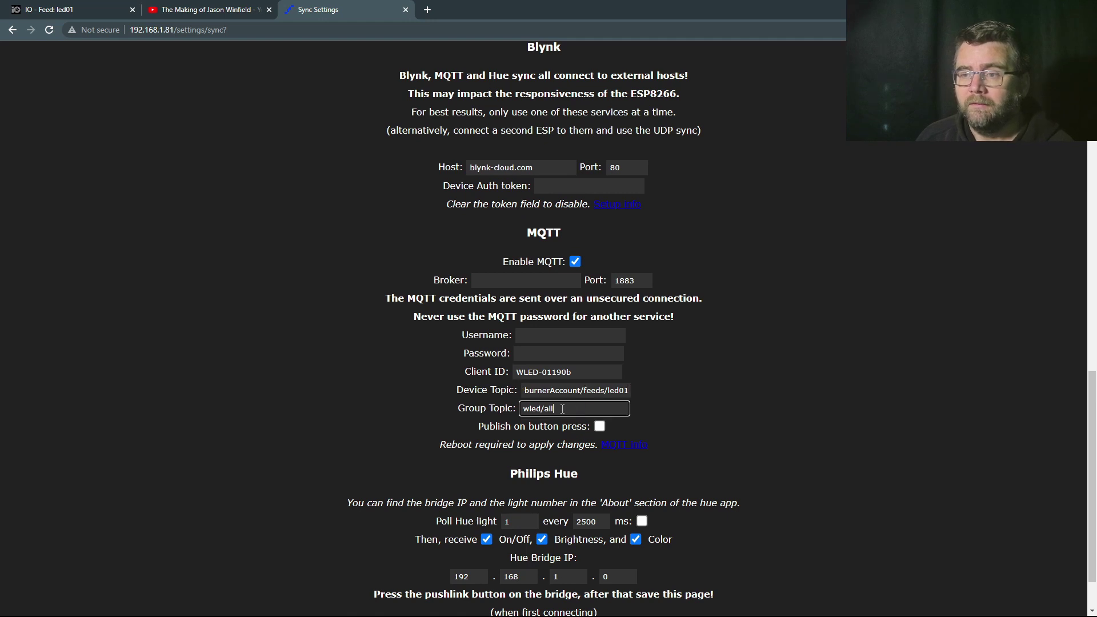
{"action": "left_click_drag", "start_coordinate": [562, 408], "coordinate": [500, 404]}
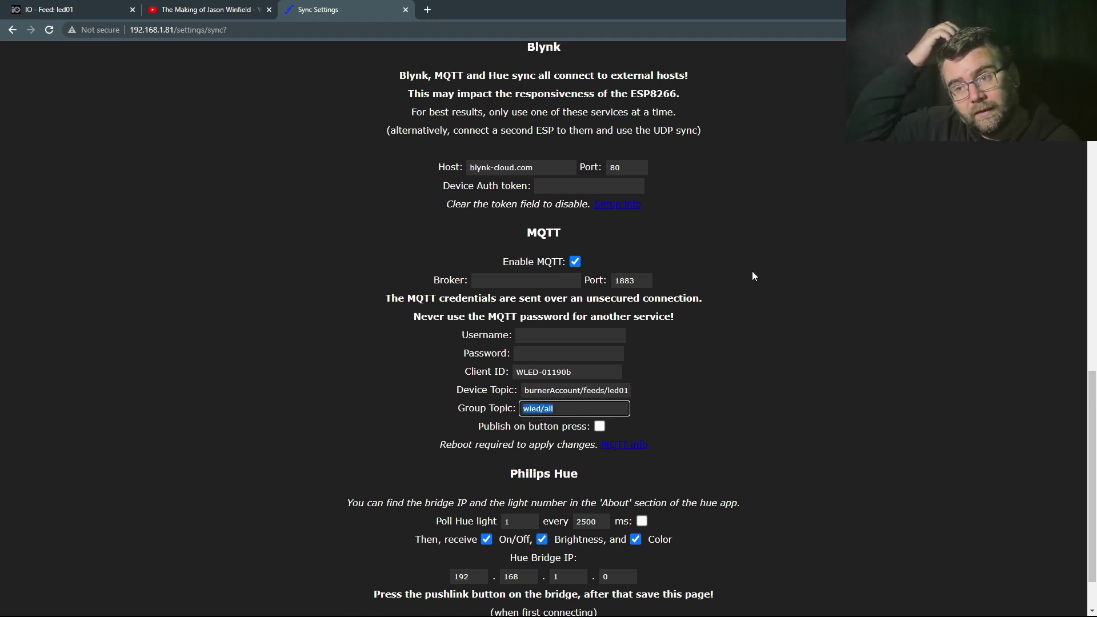
{"action": "key", "text": "ctrl+v"}
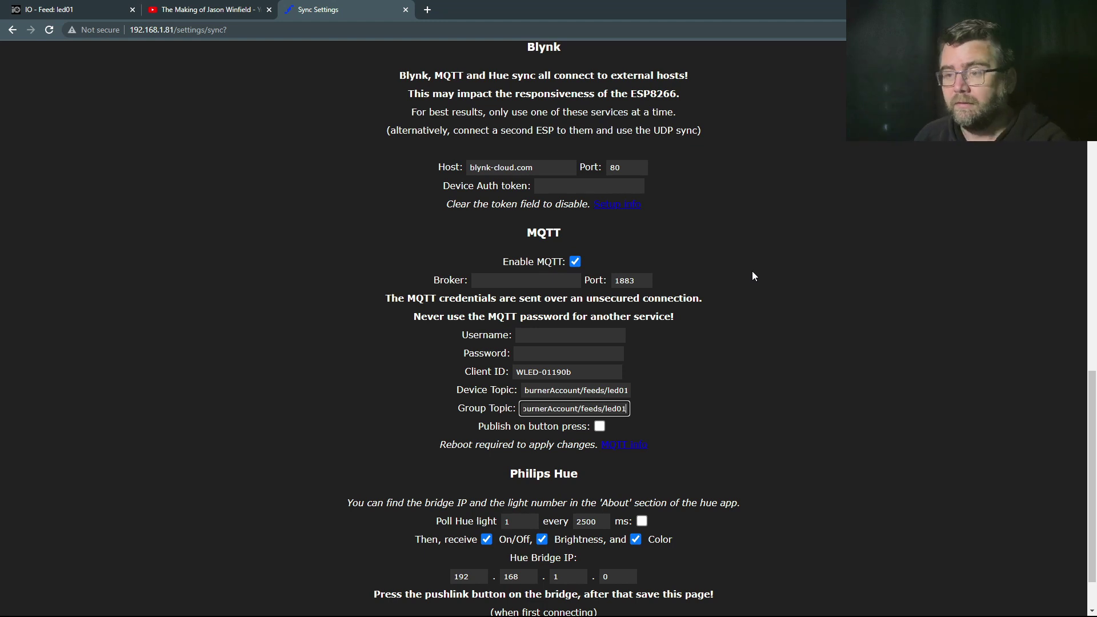
{"action": "key", "text": "BackSpace"}
{"action": "key", "text": "BackSpace"}
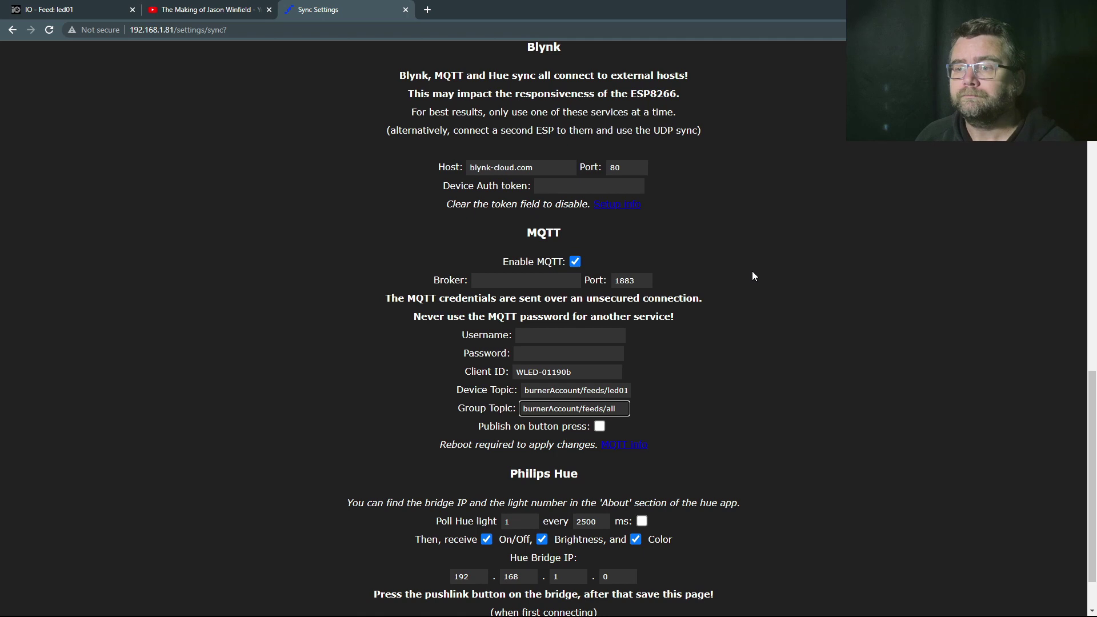
- Enter io.adafruit.com as the MQTT broker, checking the Adafruit IO feed tab for reference
{"action": "left_click", "coordinate": [495, 280]}
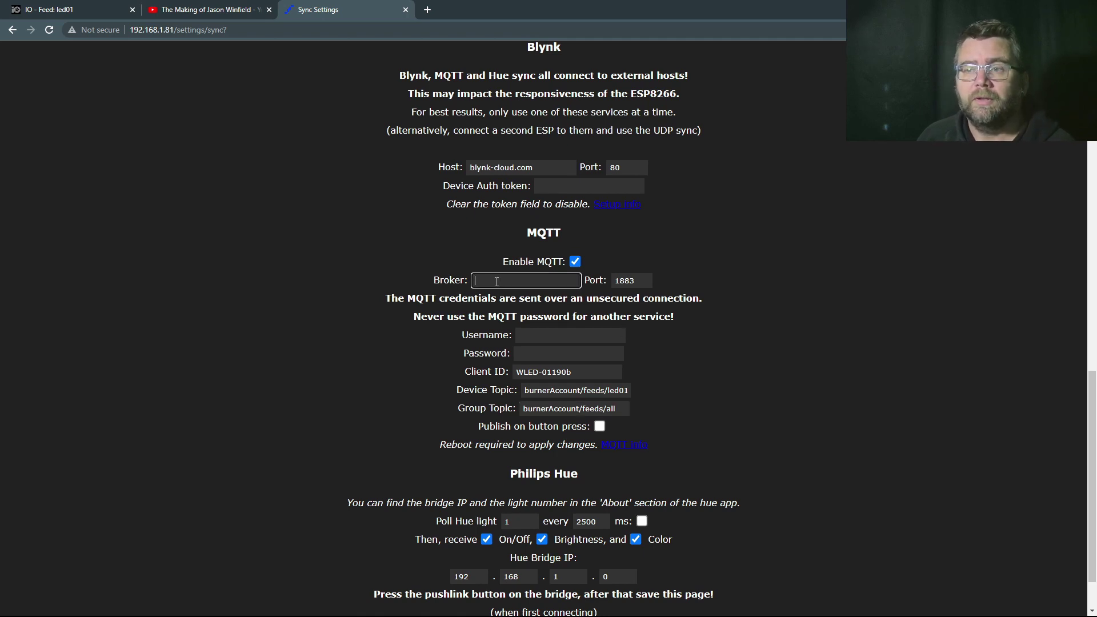
{"action": "left_click", "coordinate": [52, 9]}
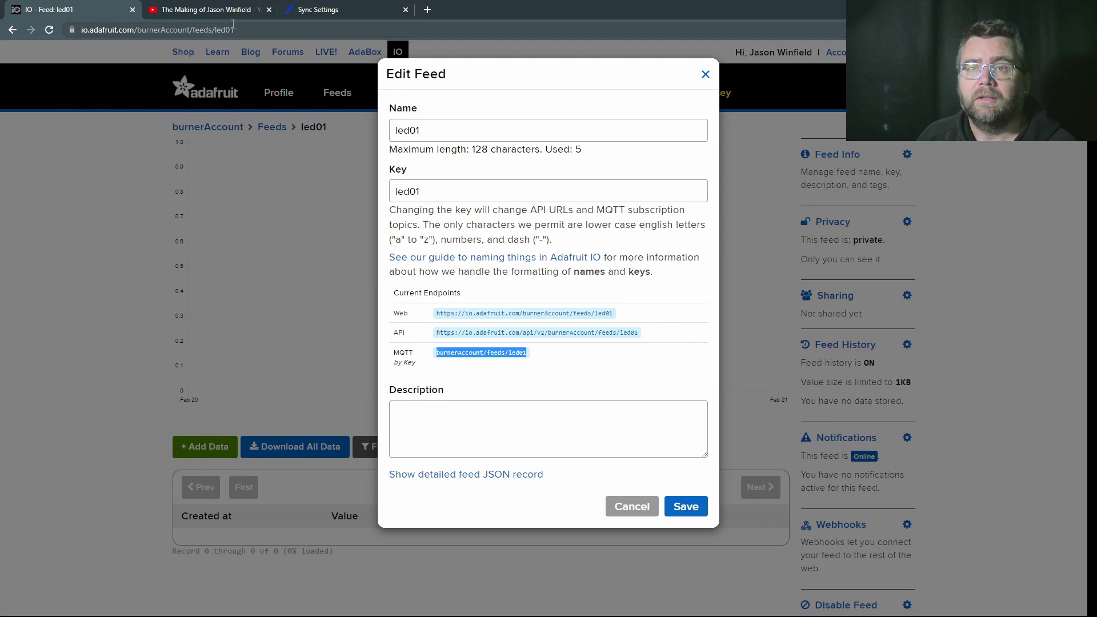
{"action": "left_click", "coordinate": [318, 10]}
{"action": "type", "text": "io.adafruit"}
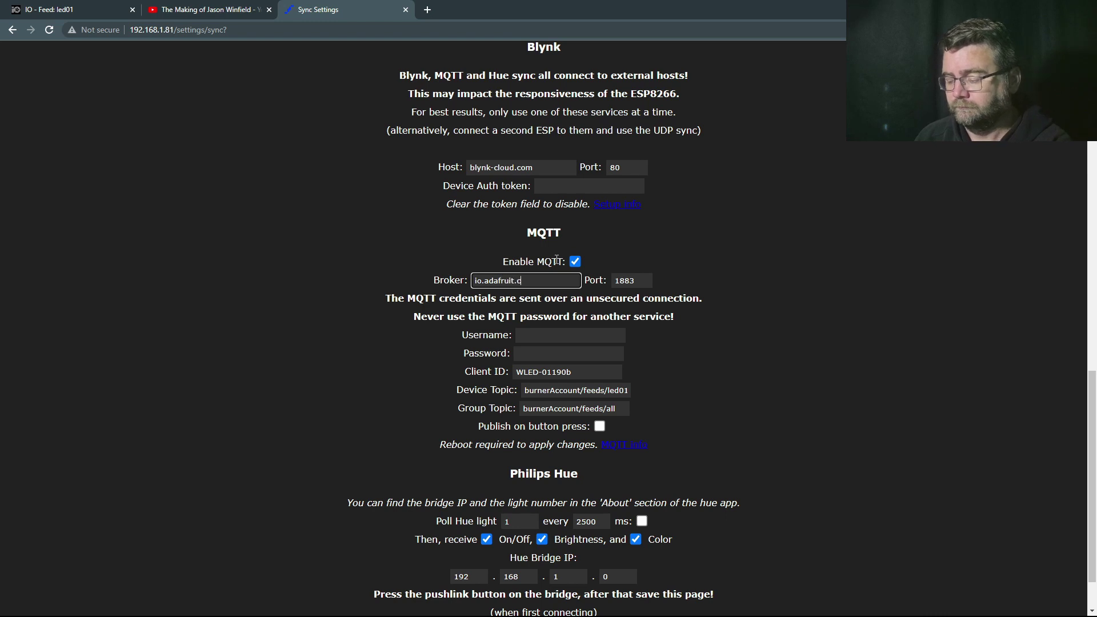
{"action": "type", "text": ".com"}
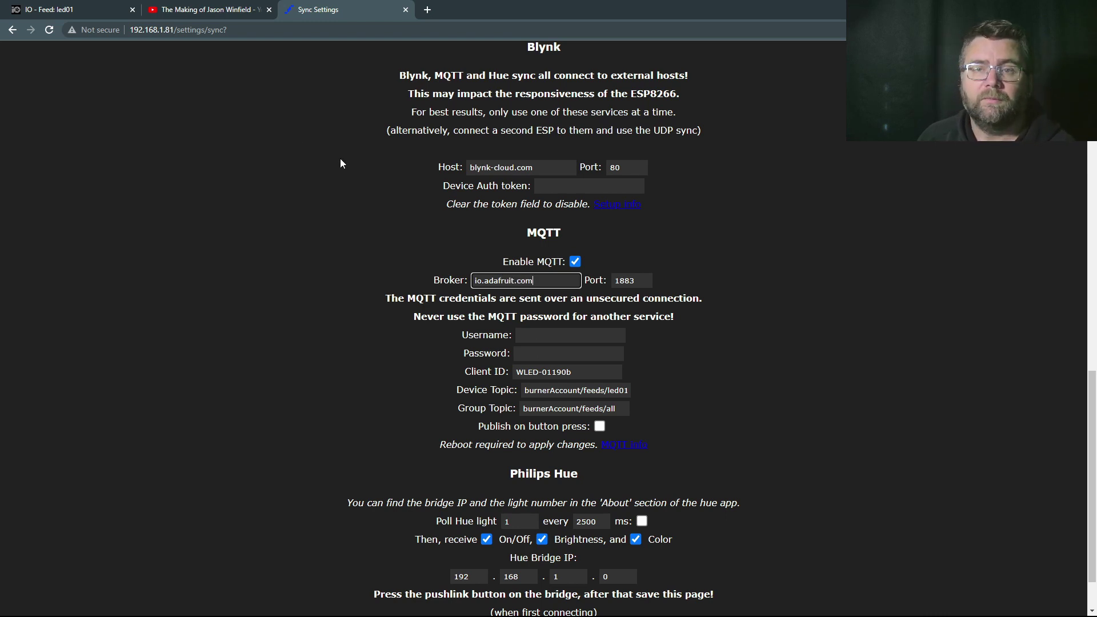
{"action": "left_click", "coordinate": [69, 10]}
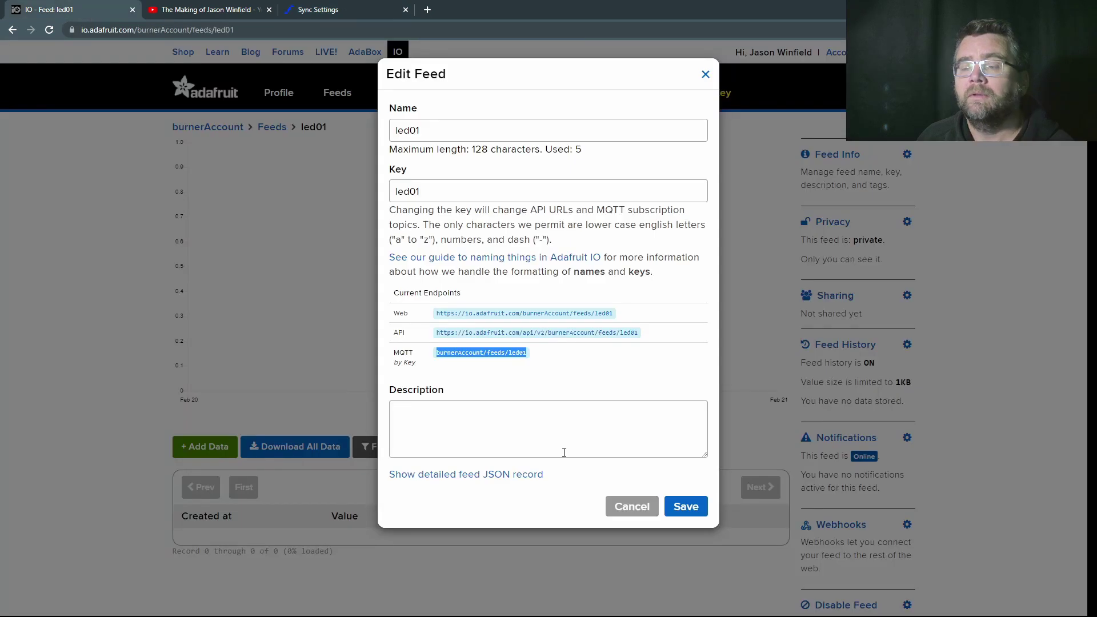
- Copy the Adafruit IO account name from My Key and paste it as WLED's MQTT username
{"action": "left_click", "coordinate": [635, 507]}
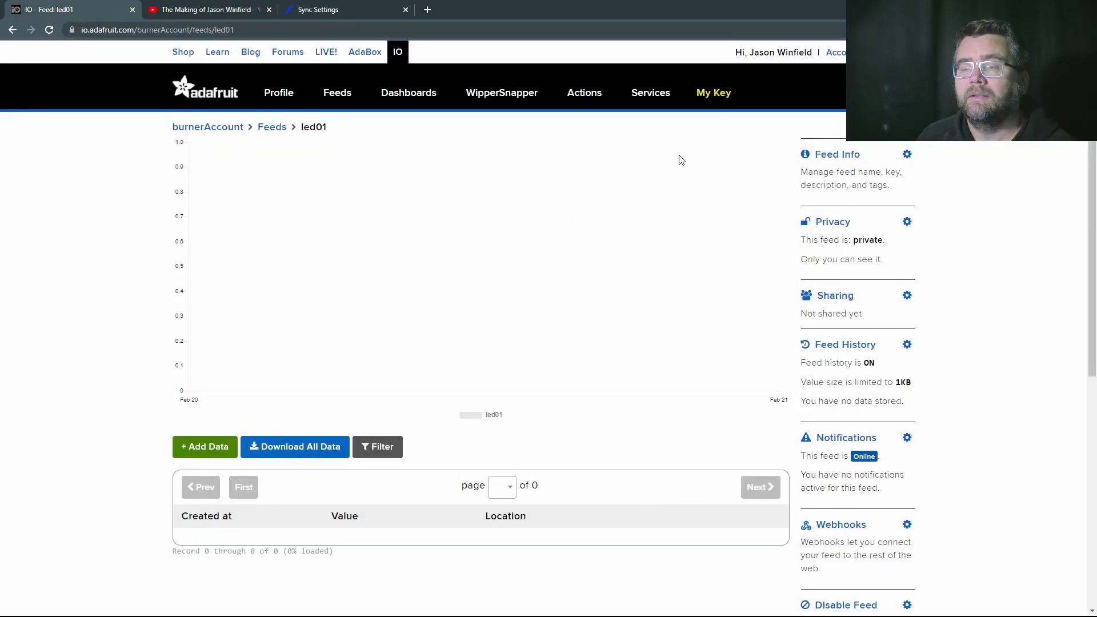
{"action": "left_click", "coordinate": [714, 93]}
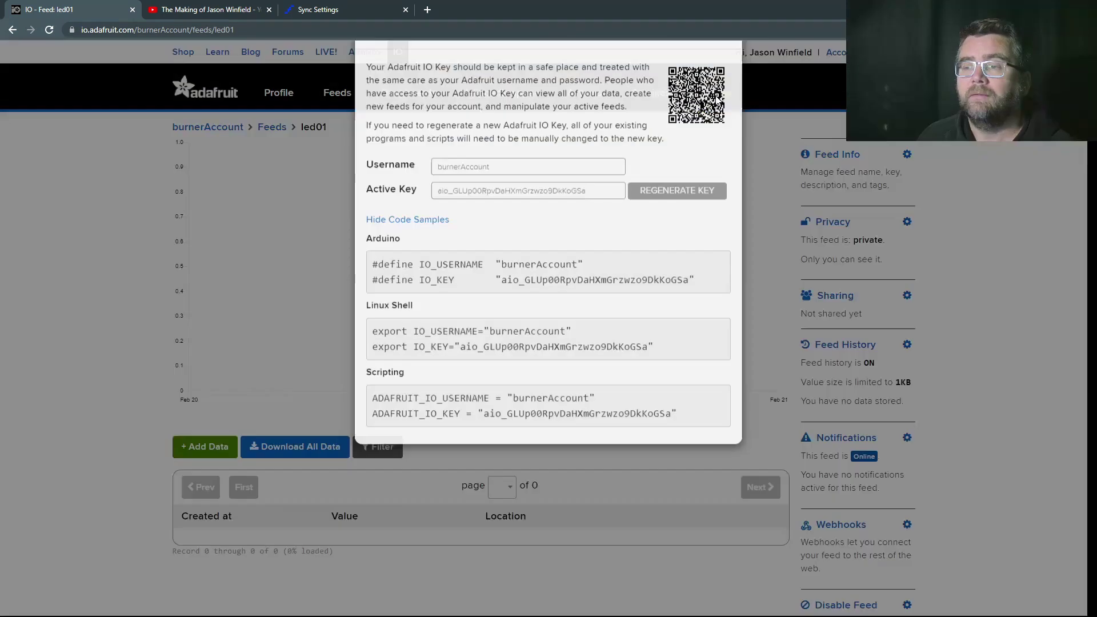
{"action": "left_click_drag", "start_coordinate": [502, 305], "coordinate": [576, 305]}
{"action": "key", "text": "ctrl+c"}
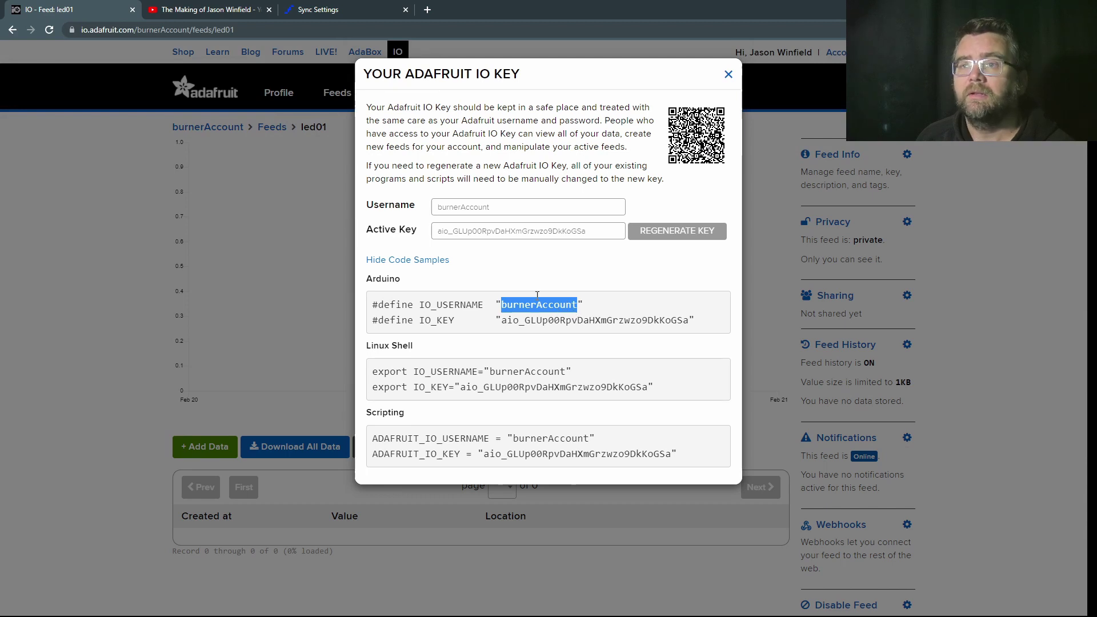
{"action": "left_click", "coordinate": [317, 10]}
{"action": "left_click", "coordinate": [525, 335]}
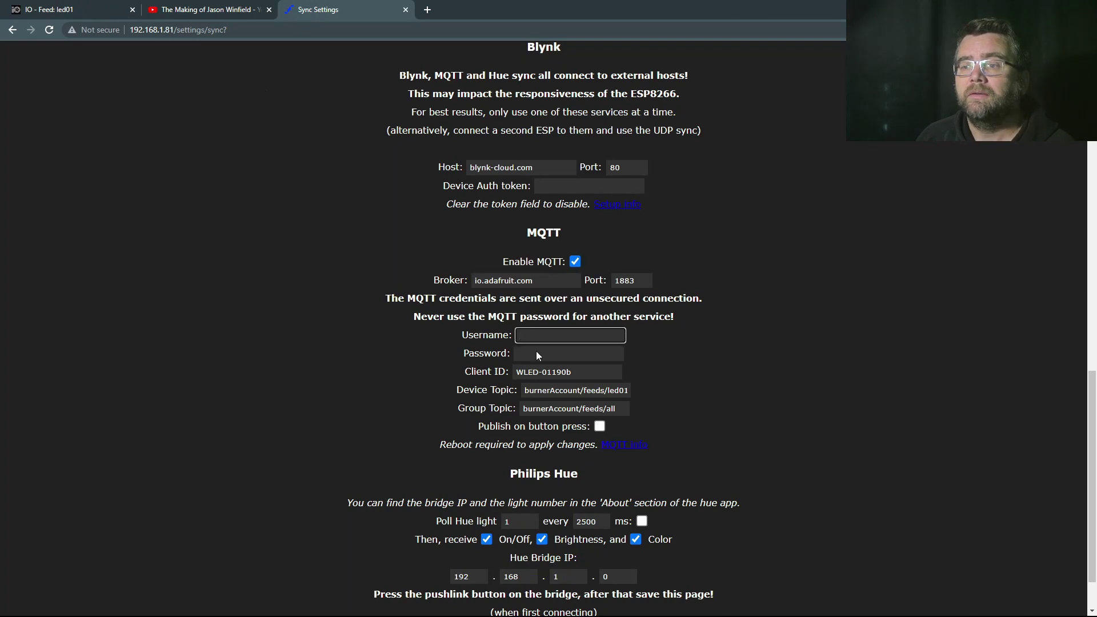
{"action": "key", "text": "ctrl+v"}
{"action": "left_click", "coordinate": [316, 110]}
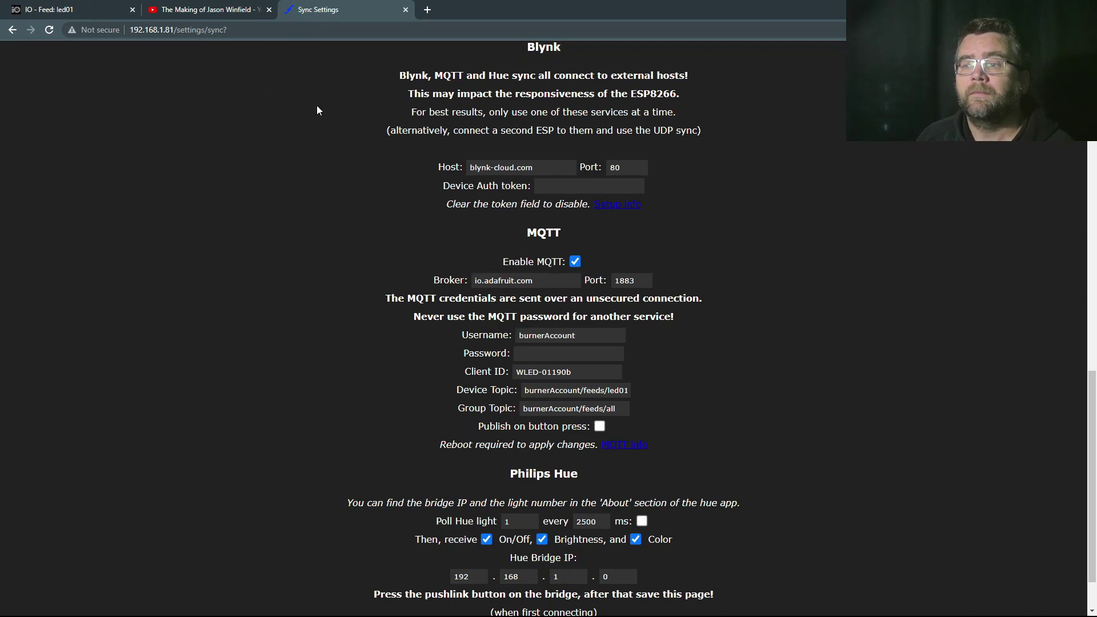
- Paste the Adafruit IO key as the MQTT password and save the sync settings
{"action": "left_click", "coordinate": [85, 12]}
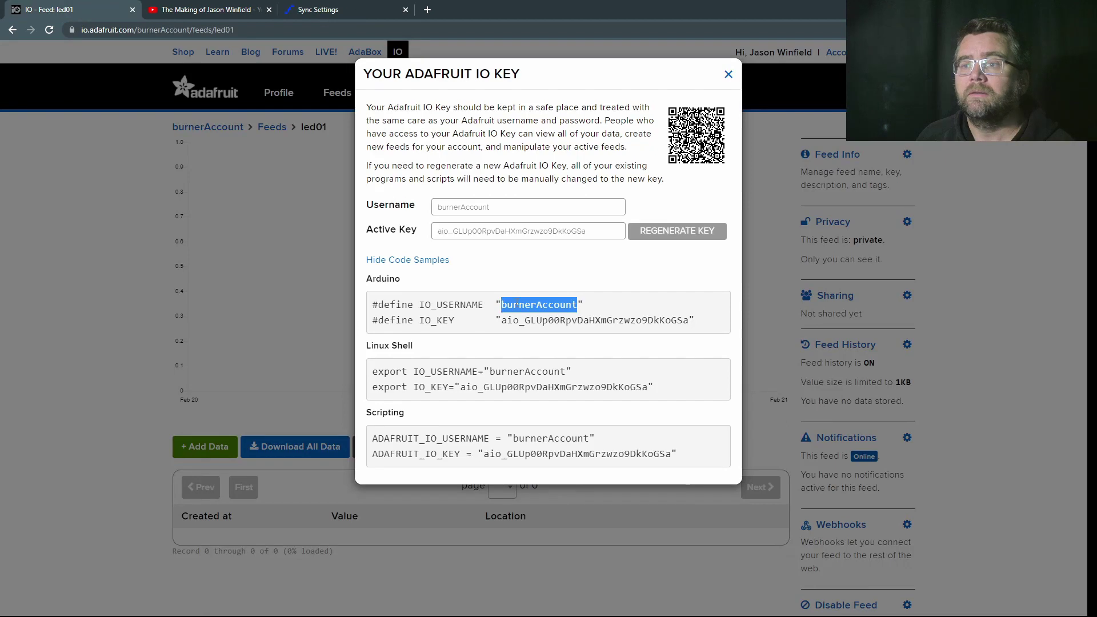
{"action": "left_click_drag", "start_coordinate": [503, 320], "coordinate": [689, 322]}
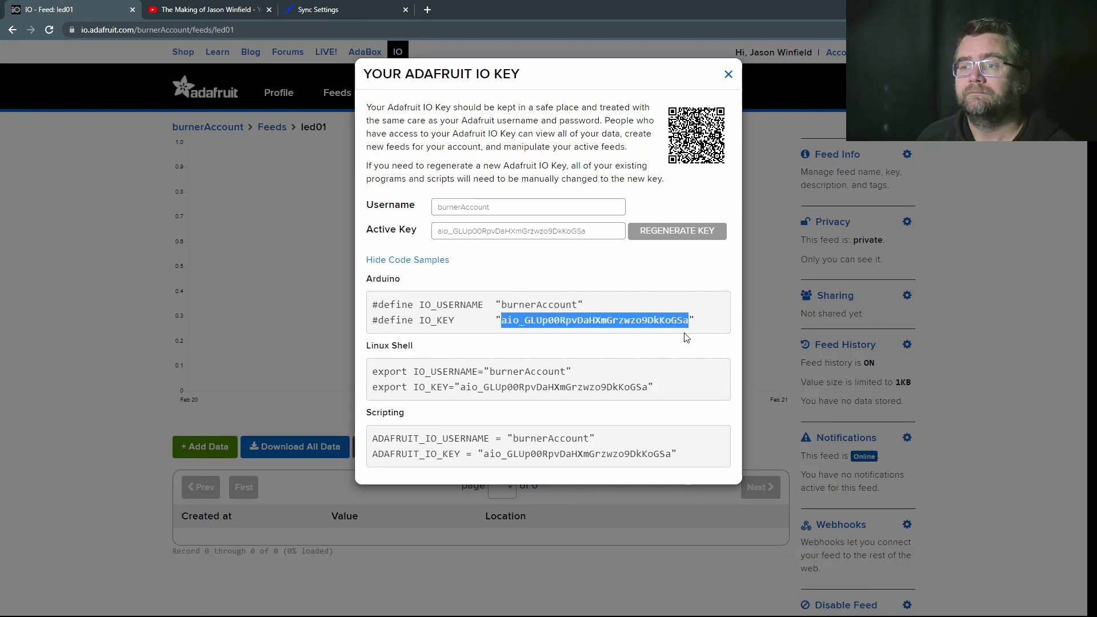
{"action": "key", "text": "ctrl+c"}
{"action": "left_click", "coordinate": [318, 10]}
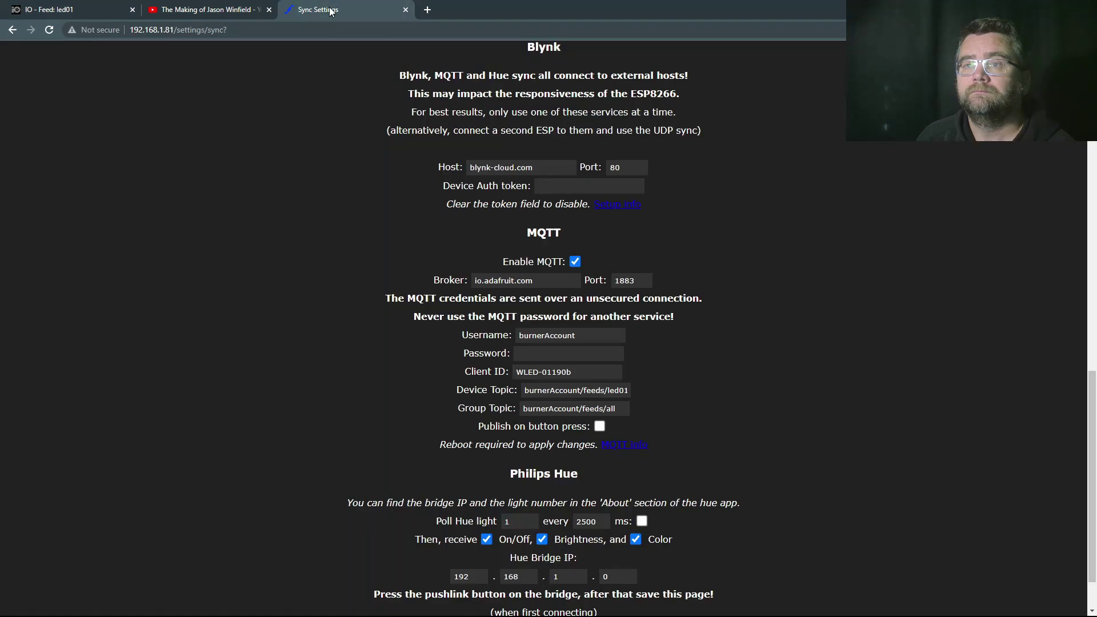
{"action": "left_click", "coordinate": [517, 353]}
{"action": "key", "text": "ctrl+v"}
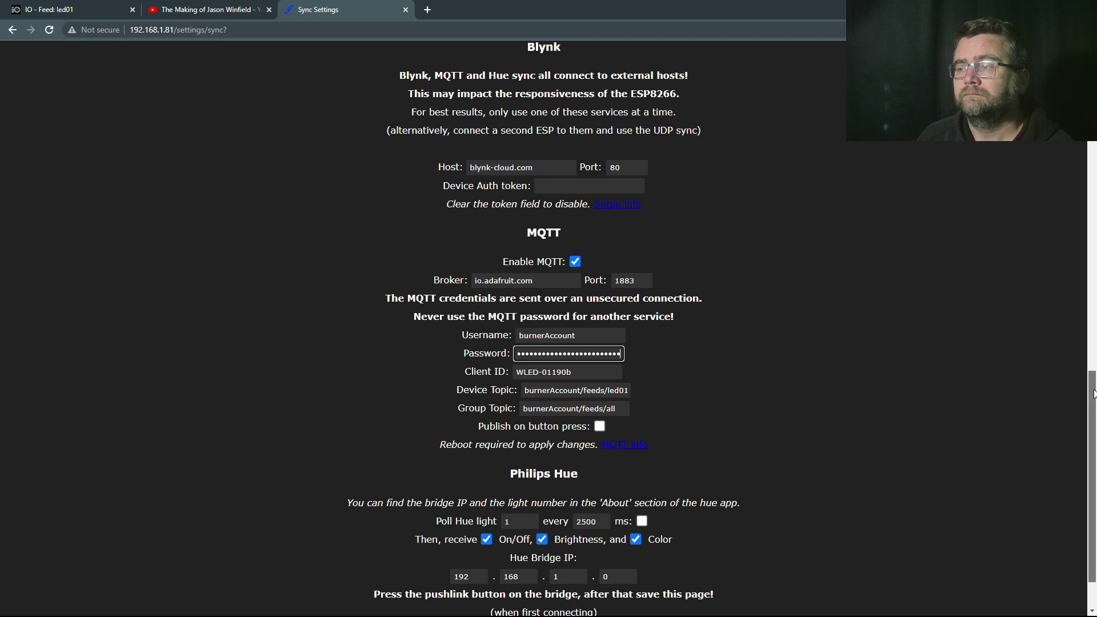
{"action": "scroll", "coordinate": [1080, 386], "scroll_direction": "down", "scroll_amount": 3}
{"action": "left_click", "coordinate": [568, 601]}
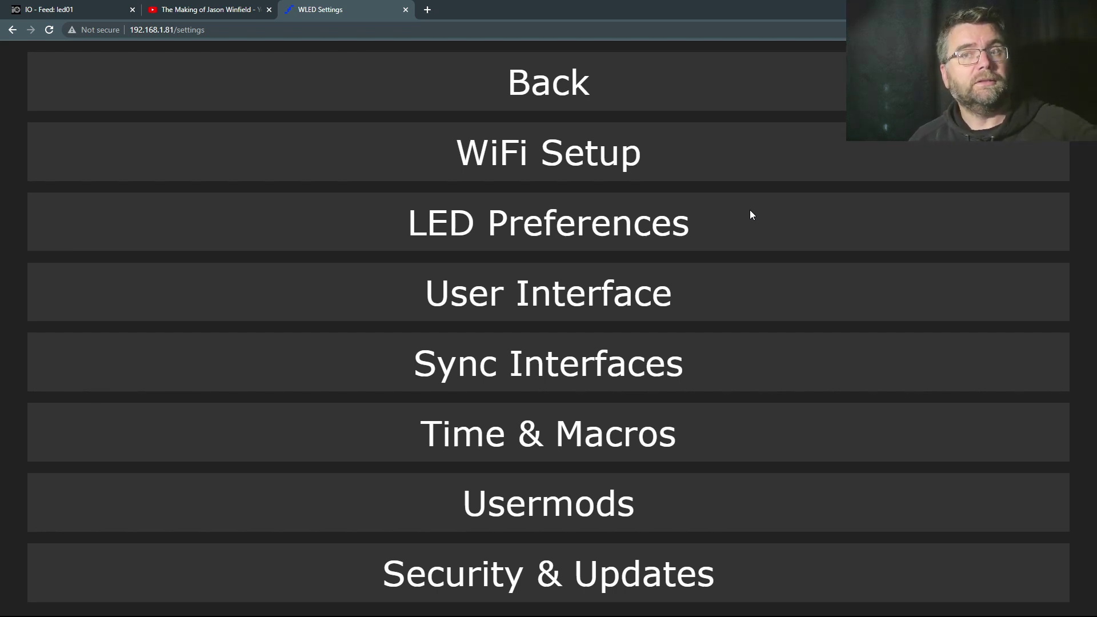
- Close the Adafruit IO key dialog and go to the dashboards list
{"action": "left_click", "coordinate": [58, 12]}
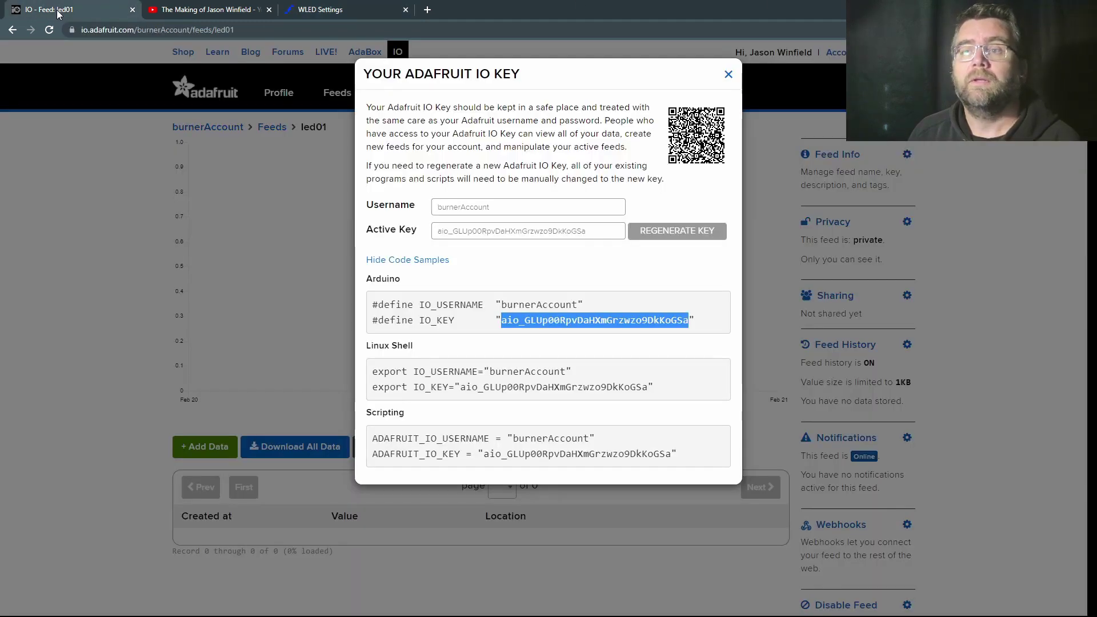
{"action": "left_click", "coordinate": [295, 219]}
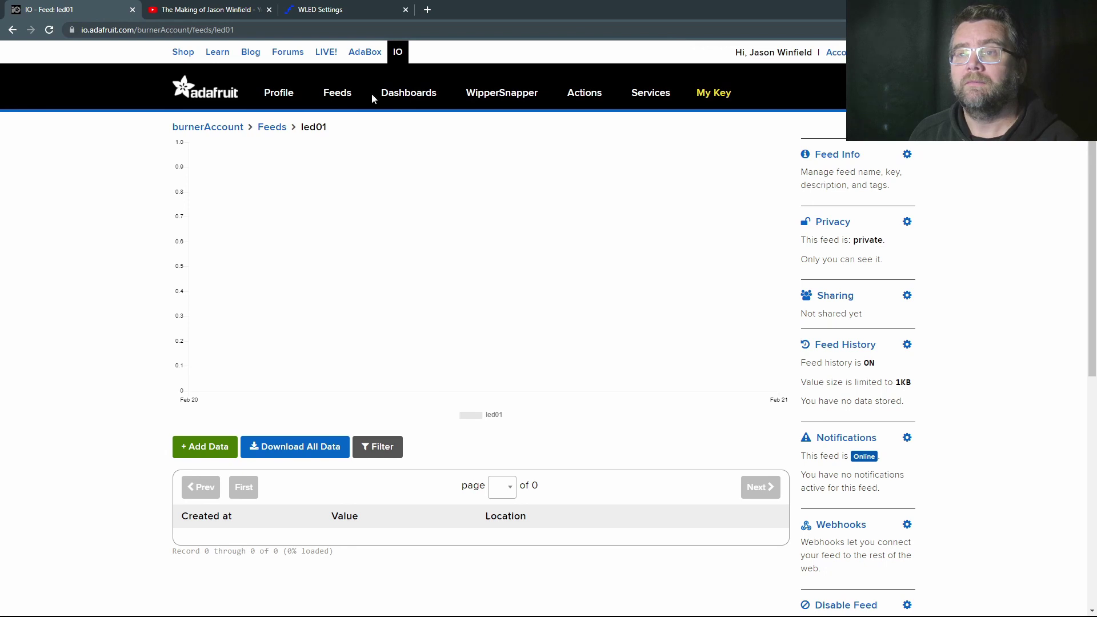
{"action": "left_click", "coordinate": [408, 93]}
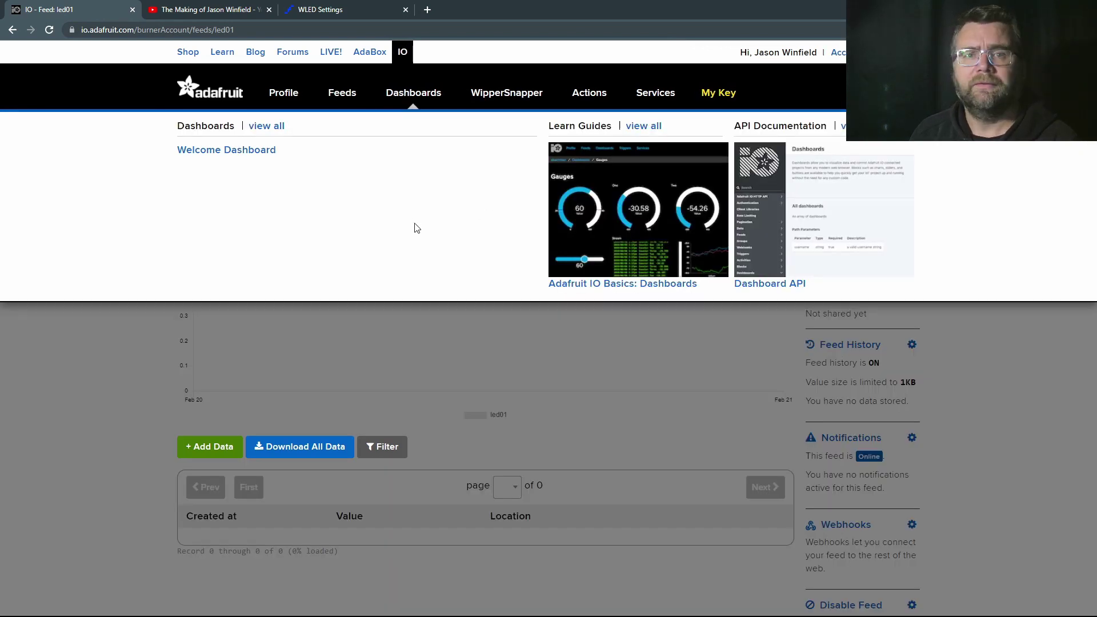
{"action": "left_click", "coordinate": [266, 125]}
- Create a dashboard named 'wled control' and open it
{"action": "left_click", "coordinate": [219, 155]}
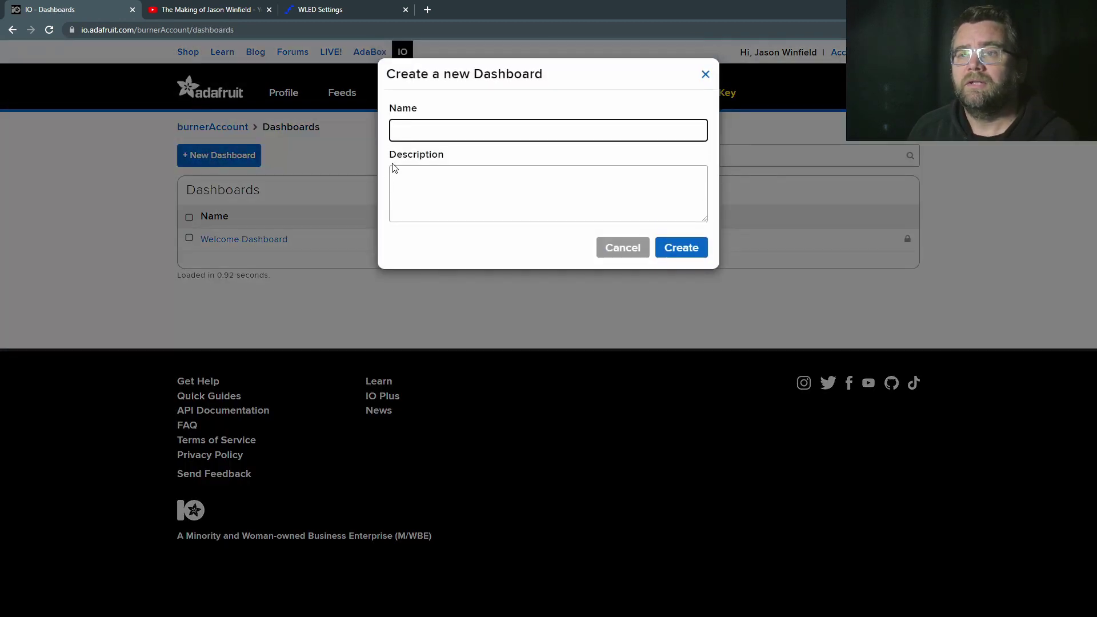
{"action": "type", "text": "wled "}
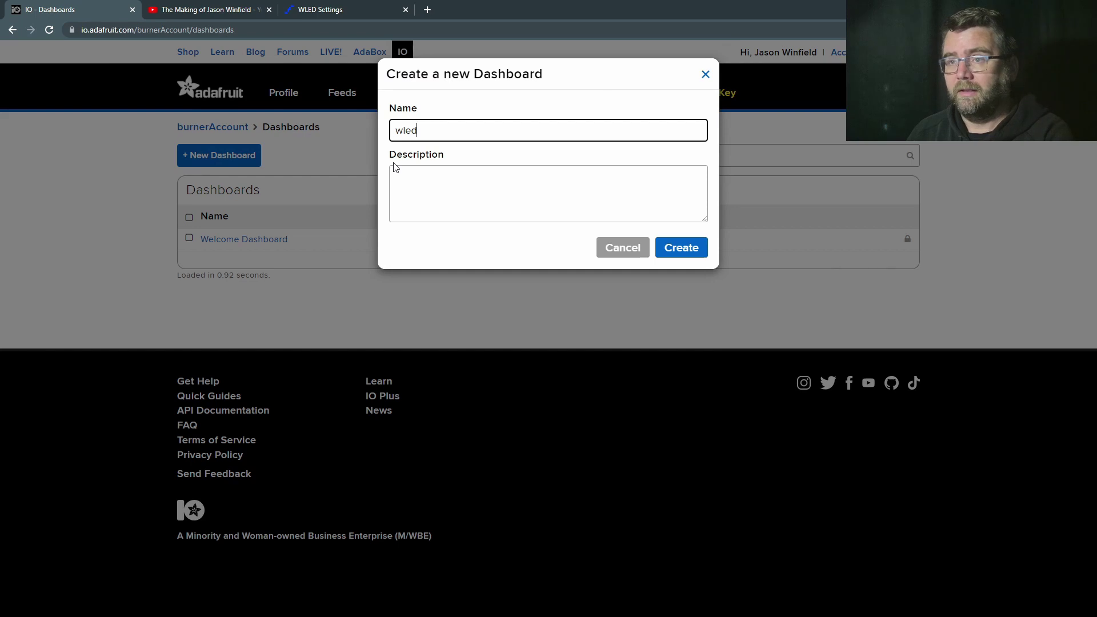
{"action": "type", "text": "ci"}
{"action": "type", "text": "nr"}
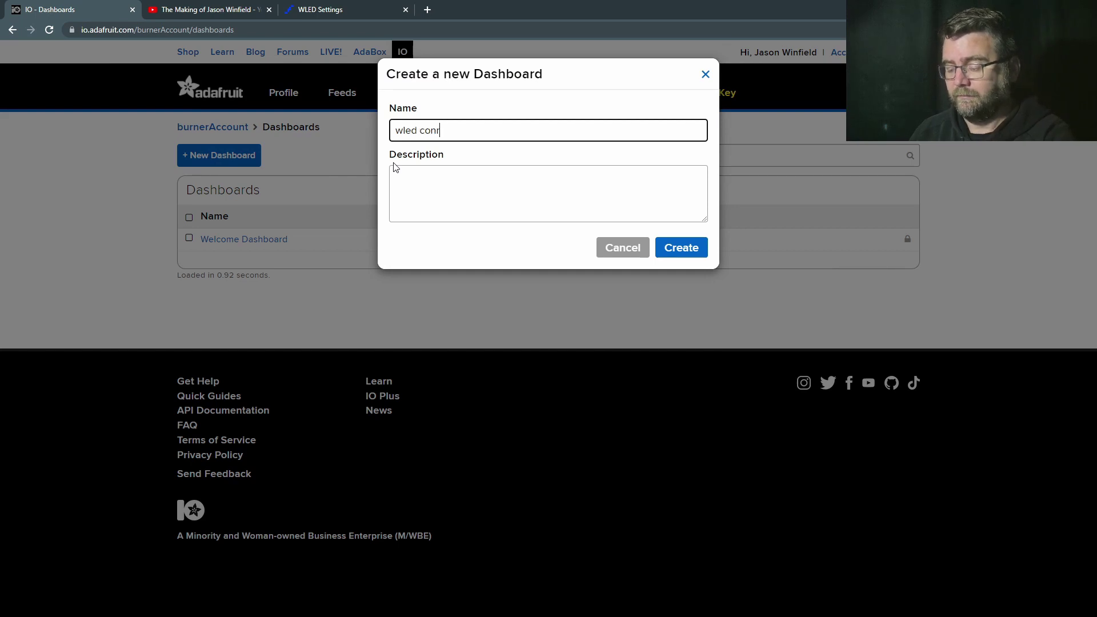
{"action": "type", "text": "eol"}
{"action": "key", "text": "BackSpace"}
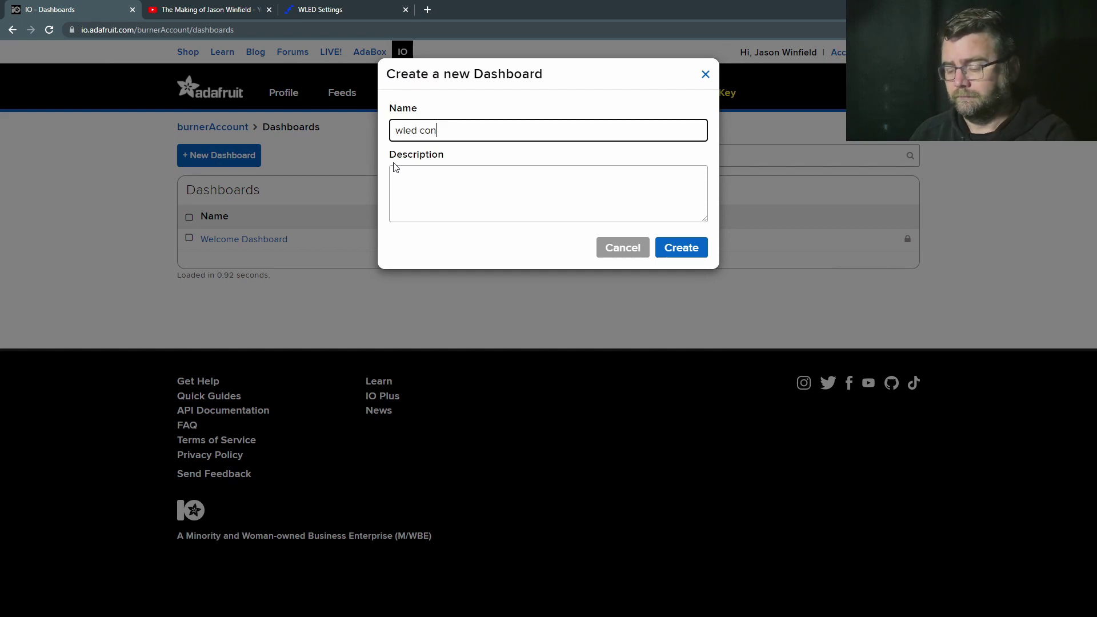
{"action": "type", "text": "trol"}
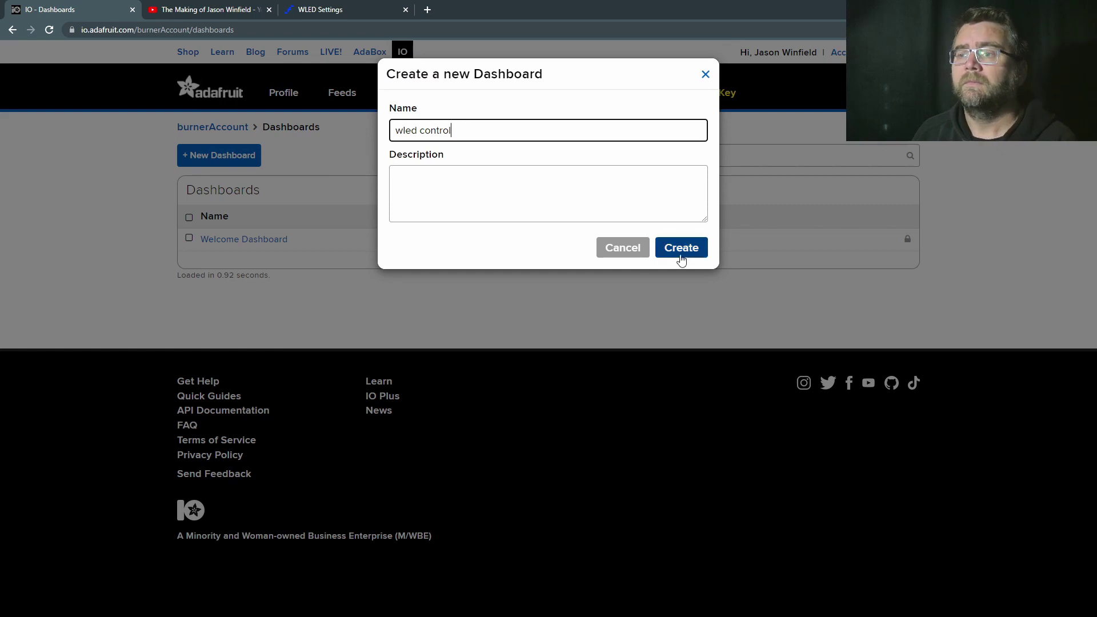
{"action": "left_click", "coordinate": [682, 248]}
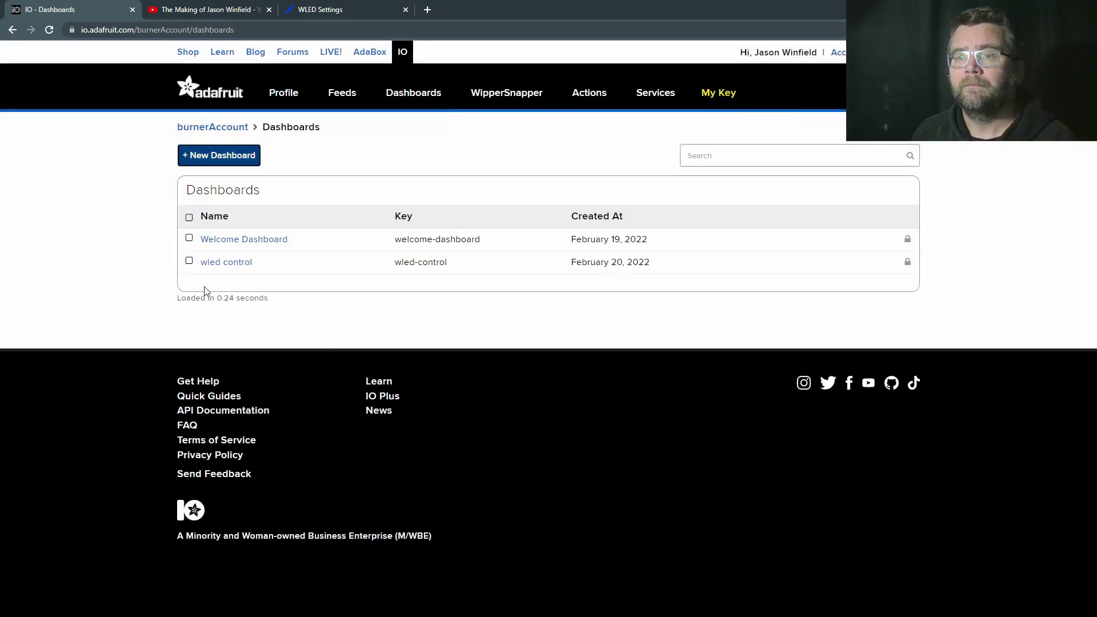
{"action": "left_click", "coordinate": [224, 262]}
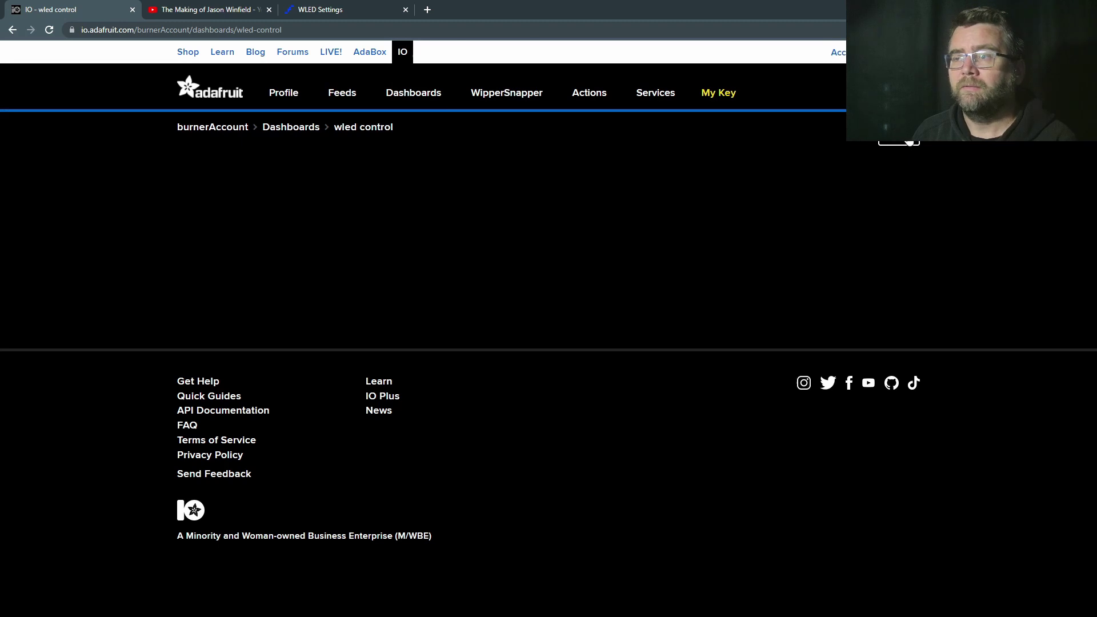
- Add a toggle block linked to the led01 feed and reach its title and on-value settings
{"action": "left_click", "coordinate": [910, 142]}
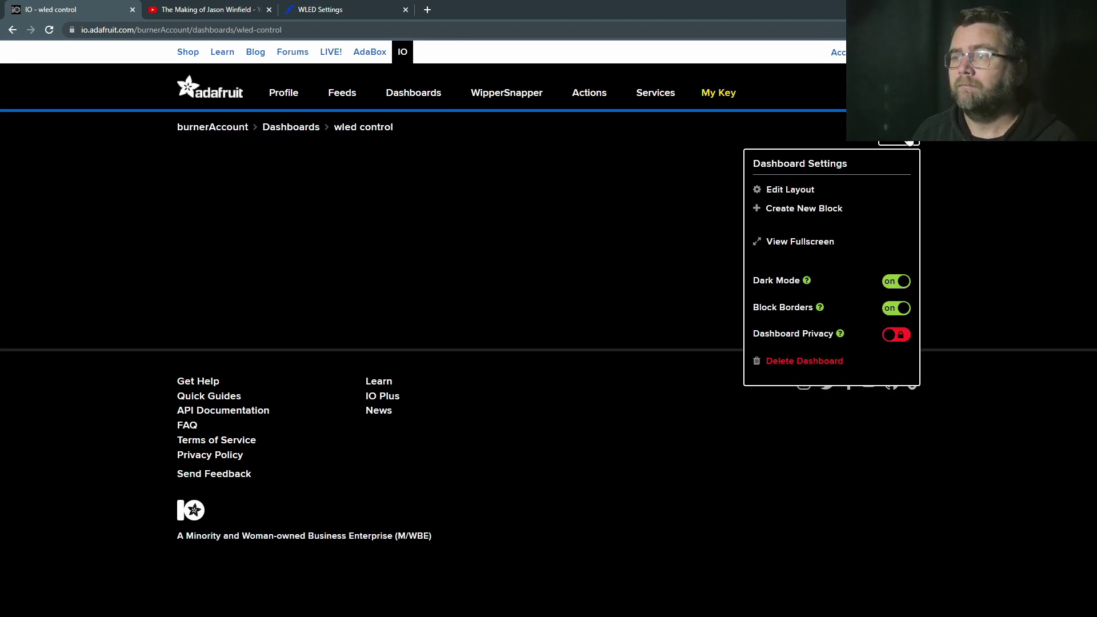
{"action": "left_click", "coordinate": [827, 212]}
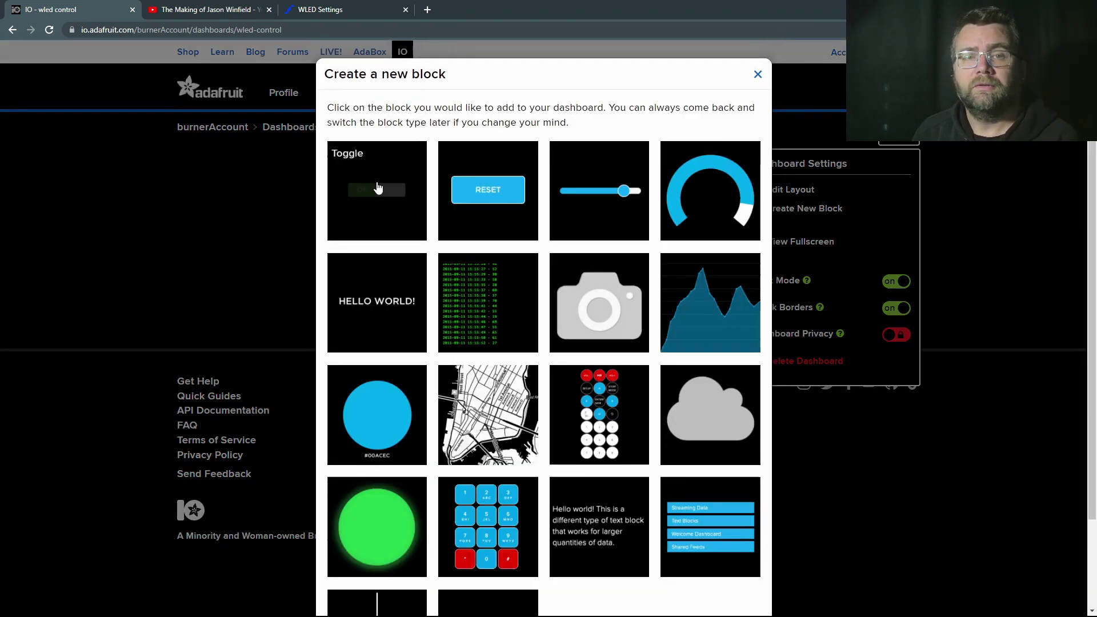
{"action": "left_click", "coordinate": [377, 187]}
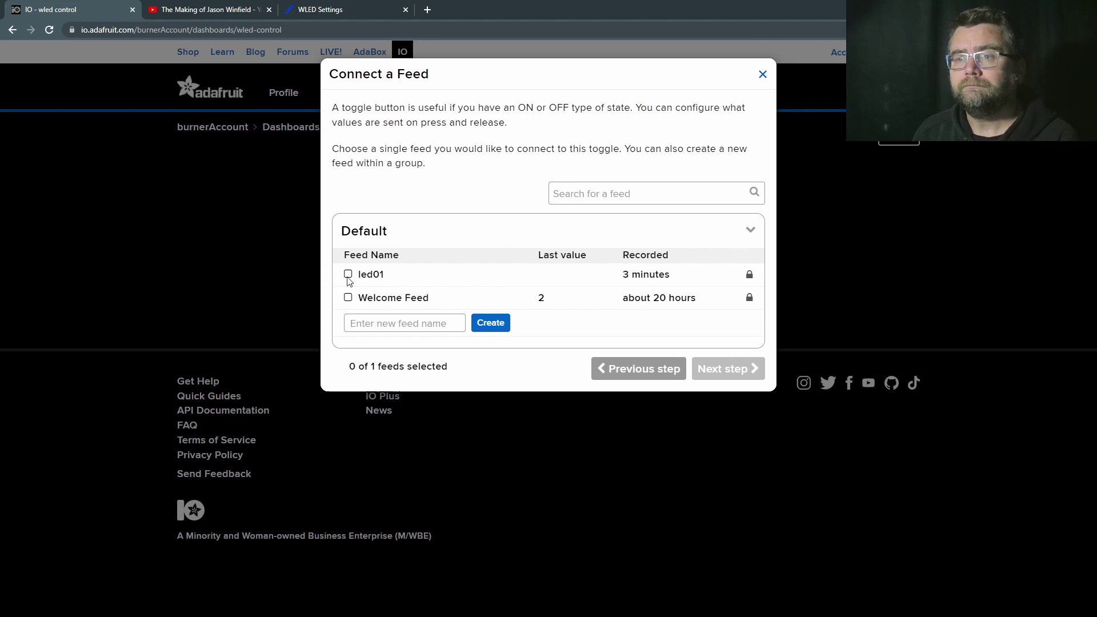
{"action": "left_click", "coordinate": [348, 275]}
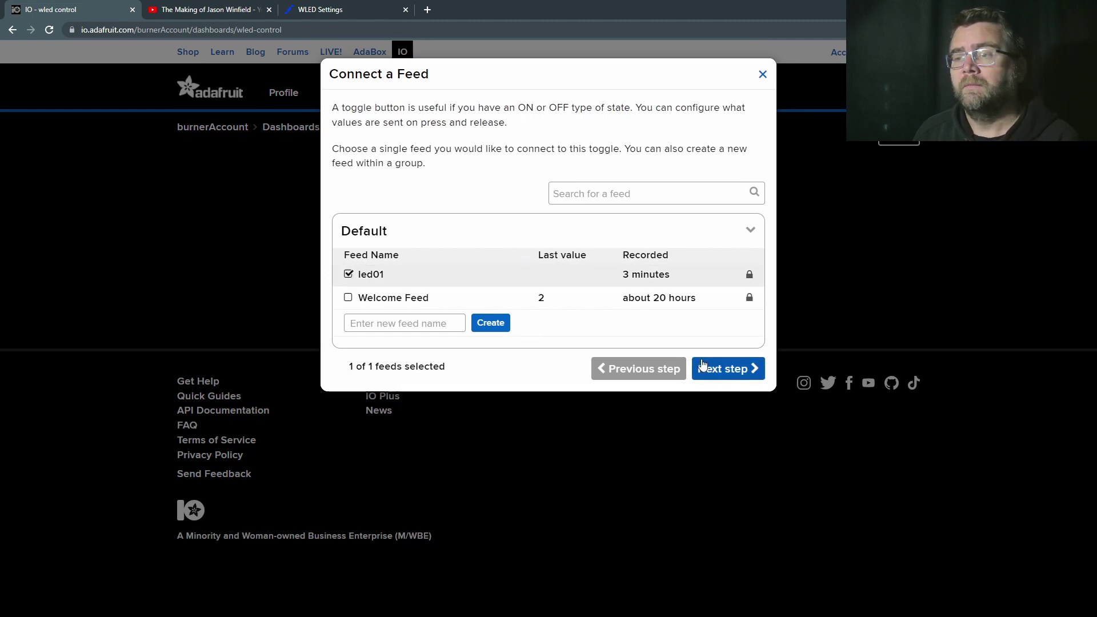
{"action": "left_click", "coordinate": [726, 369]}
{"action": "left_click", "coordinate": [423, 186]}
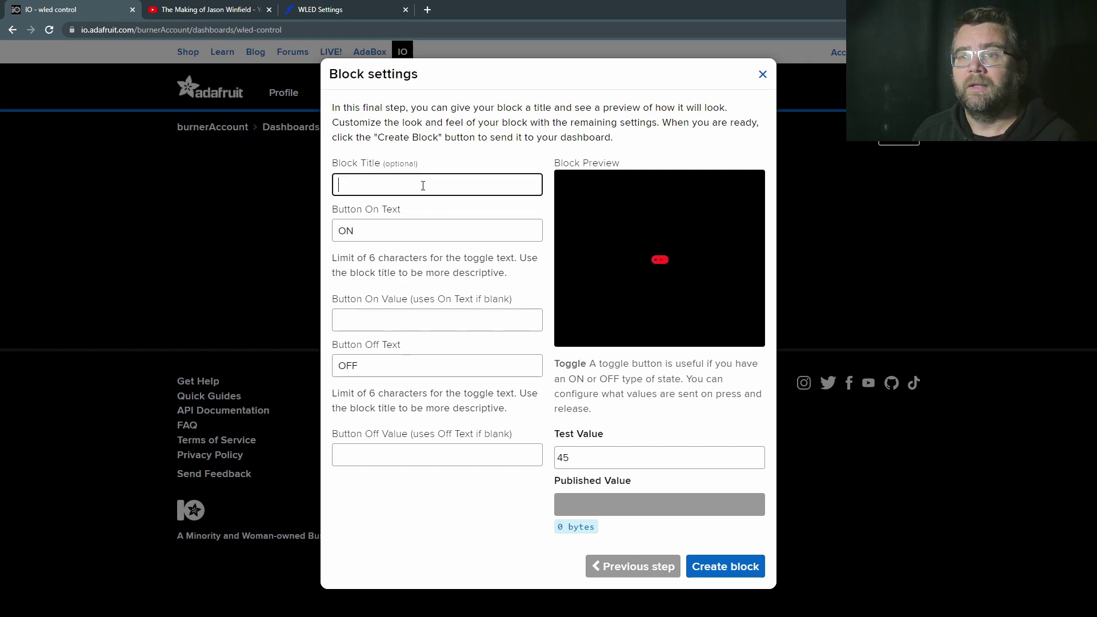
{"action": "left_click", "coordinate": [386, 320]}
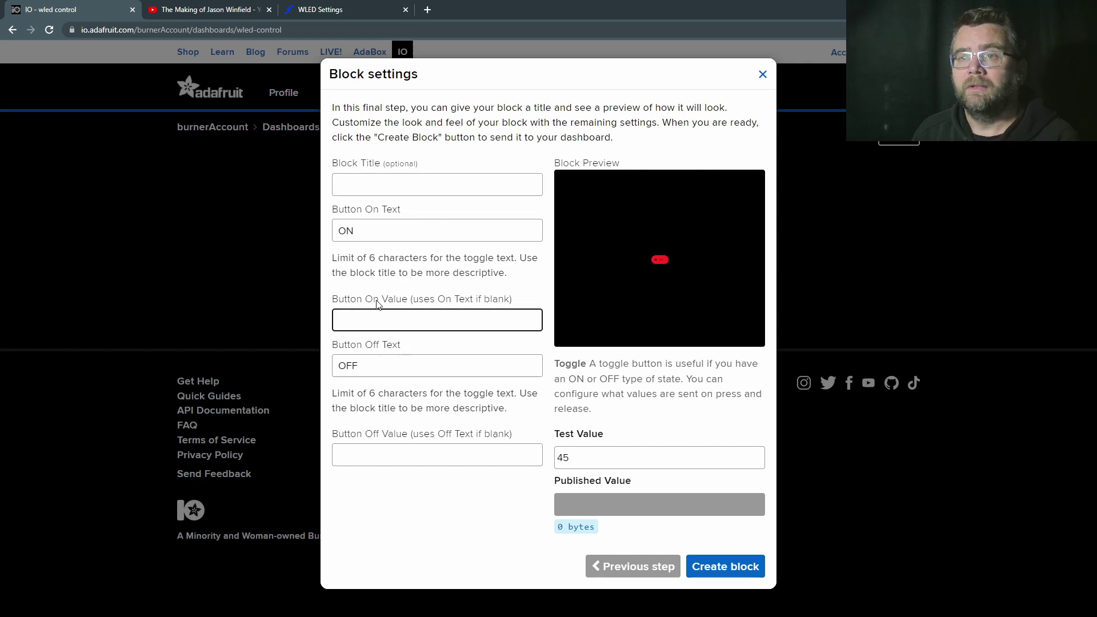
{"action": "left_click", "coordinate": [328, 12]}
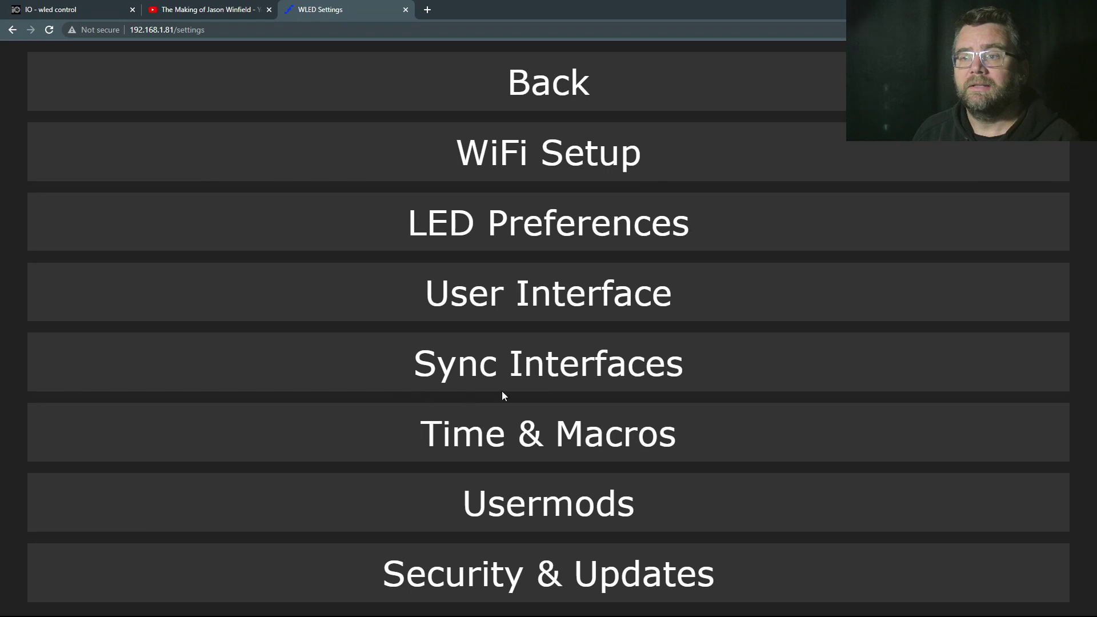
- Review WLED's MQTT sync settings and open the kno.wled.ge MQTT documentation
{"action": "left_click", "coordinate": [541, 369]}
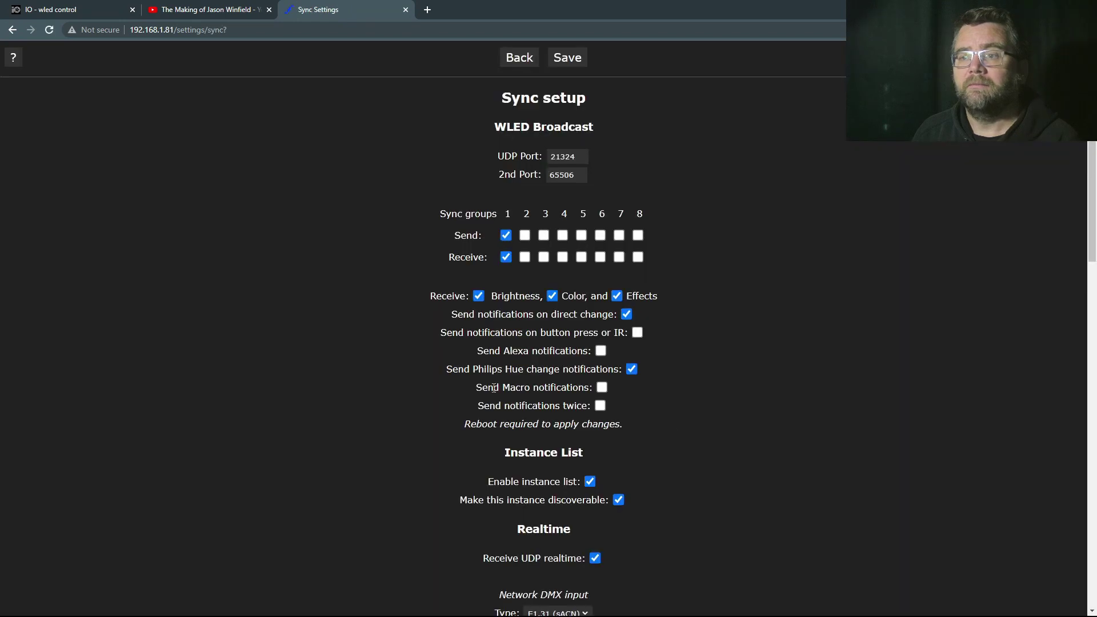
{"action": "left_click_drag", "start_coordinate": [1087, 221], "coordinate": [1087, 403]}
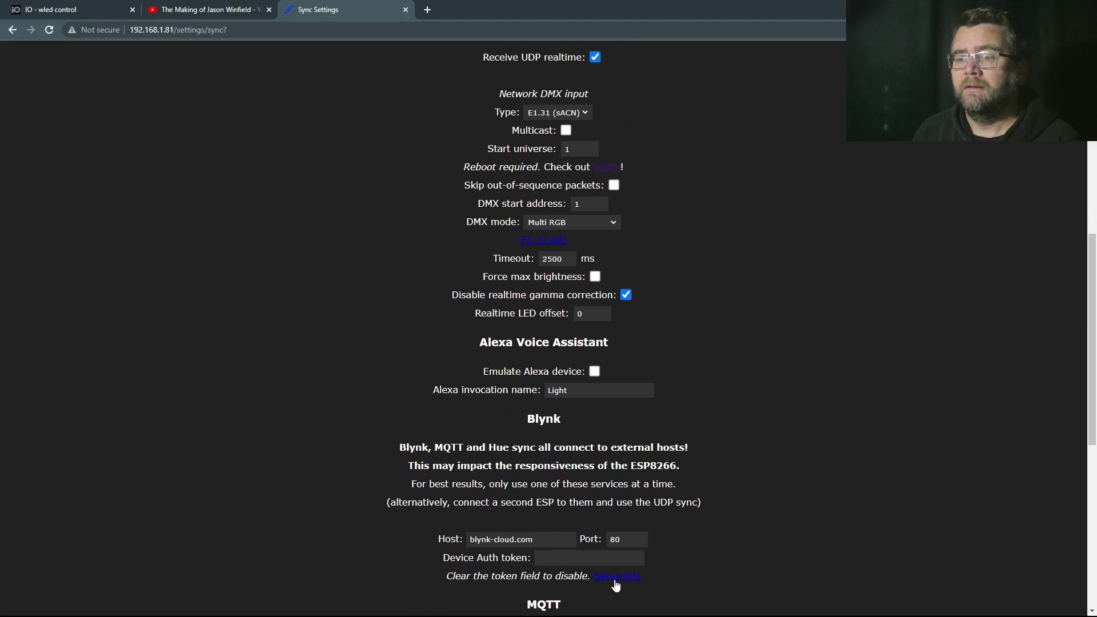
{"action": "left_click_drag", "start_coordinate": [1087, 364], "coordinate": [1087, 482]}
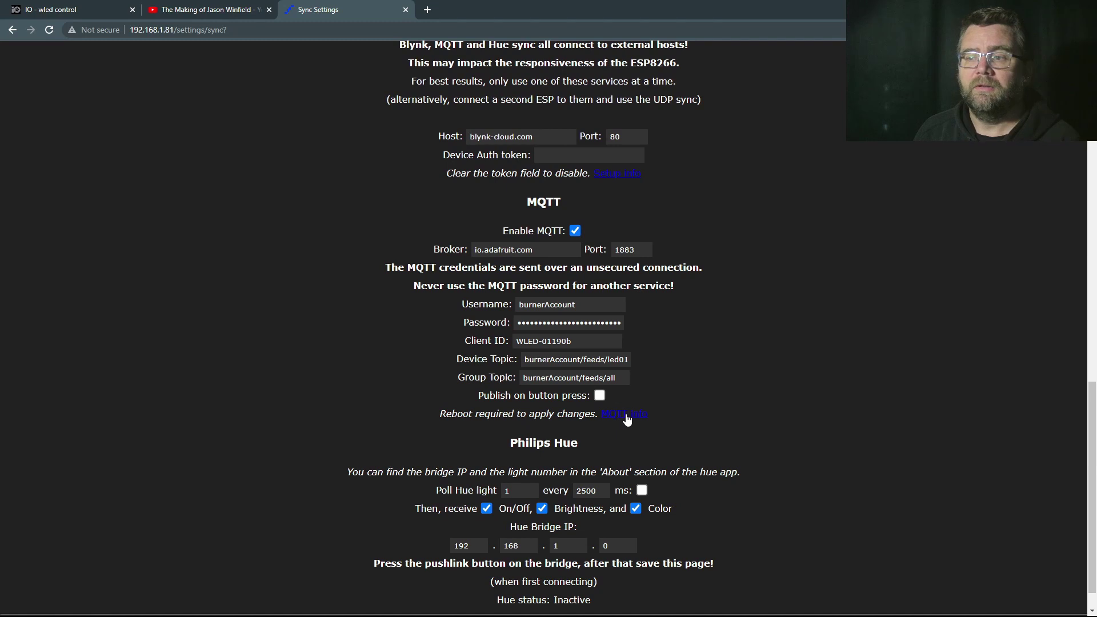
{"action": "left_click", "coordinate": [625, 417]}
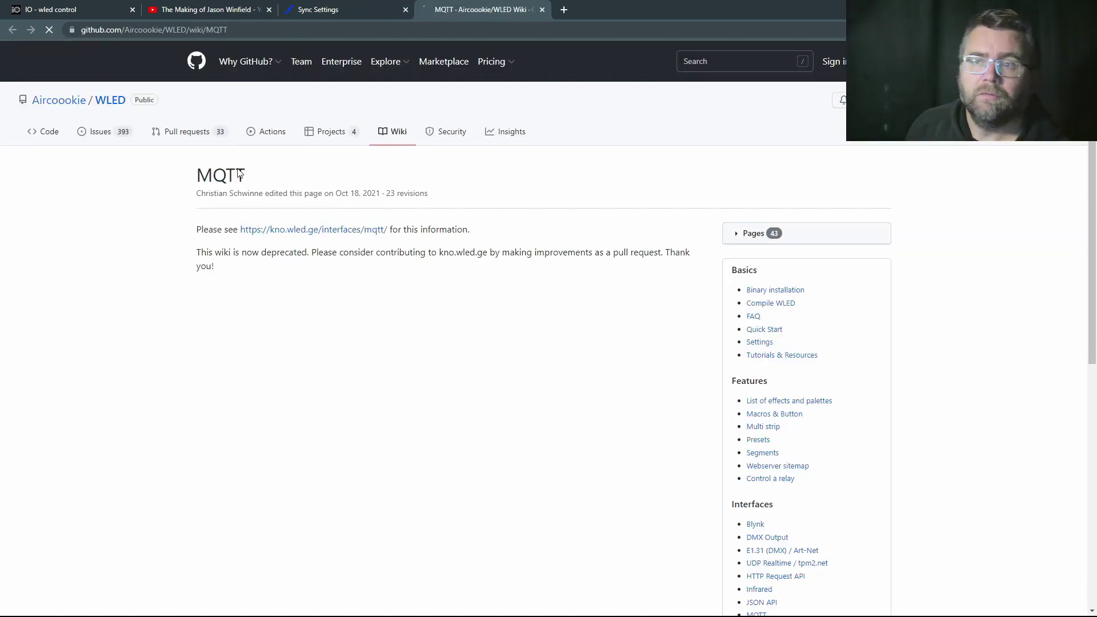
{"action": "left_click", "coordinate": [342, 229]}
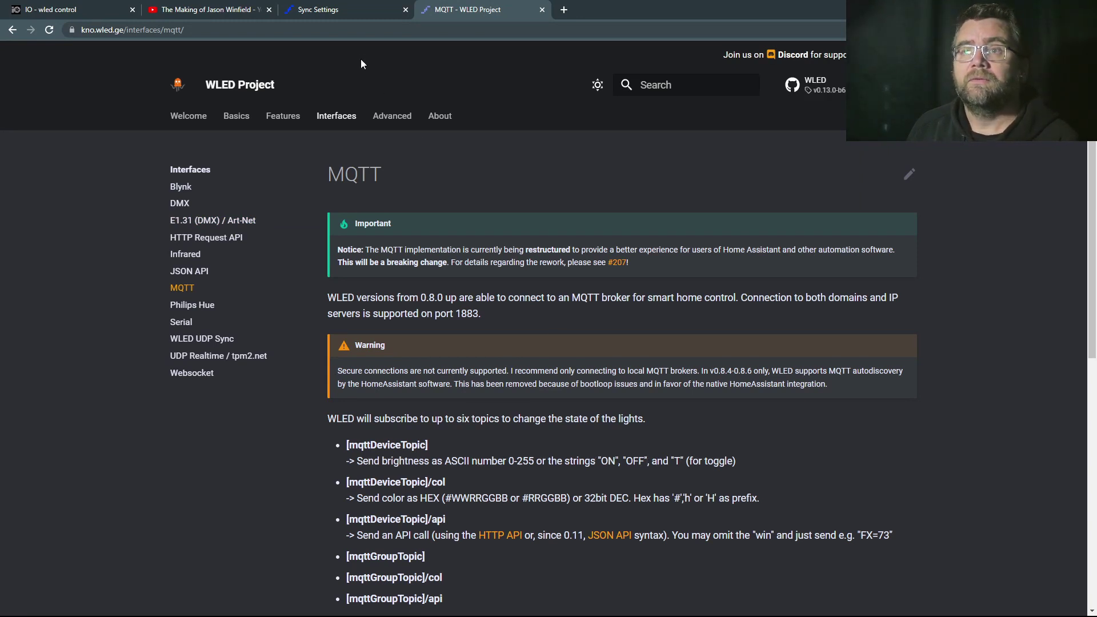
- Create the toggle block for led01 sending 'on' and 'off'
{"action": "left_click", "coordinate": [88, 10]}
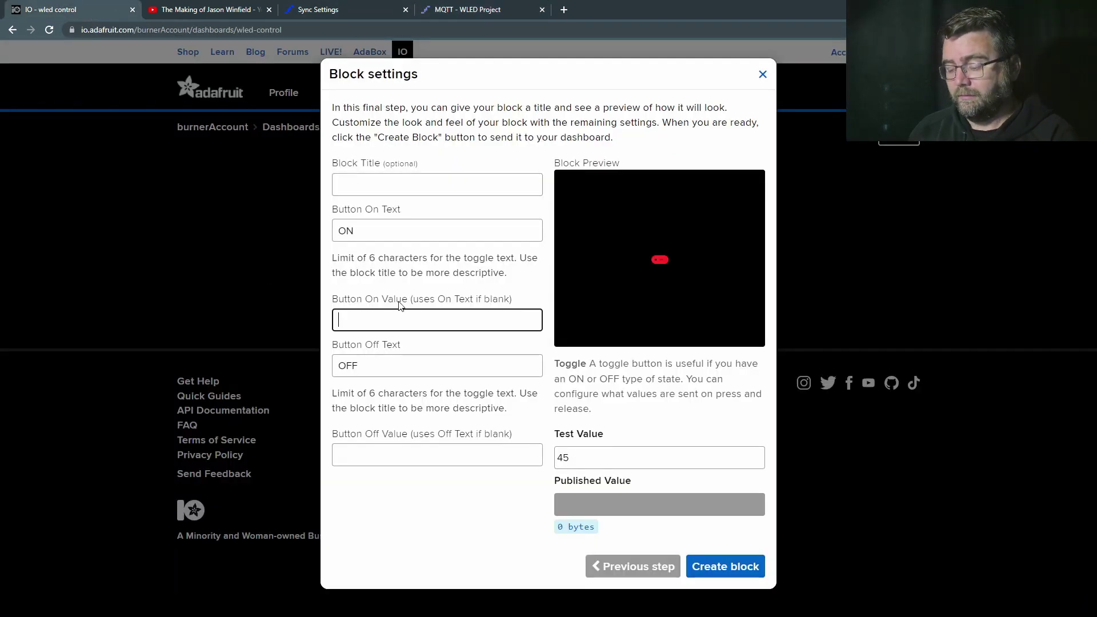
{"action": "type", "text": "on"}
{"action": "left_click", "coordinate": [373, 456]}
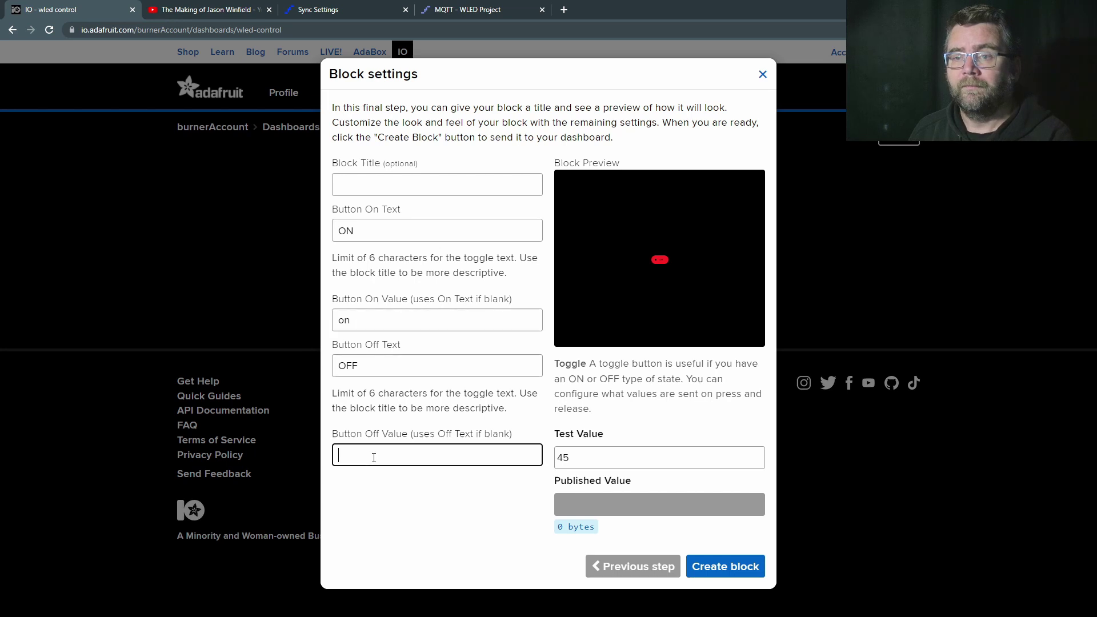
{"action": "type", "text": "off"}
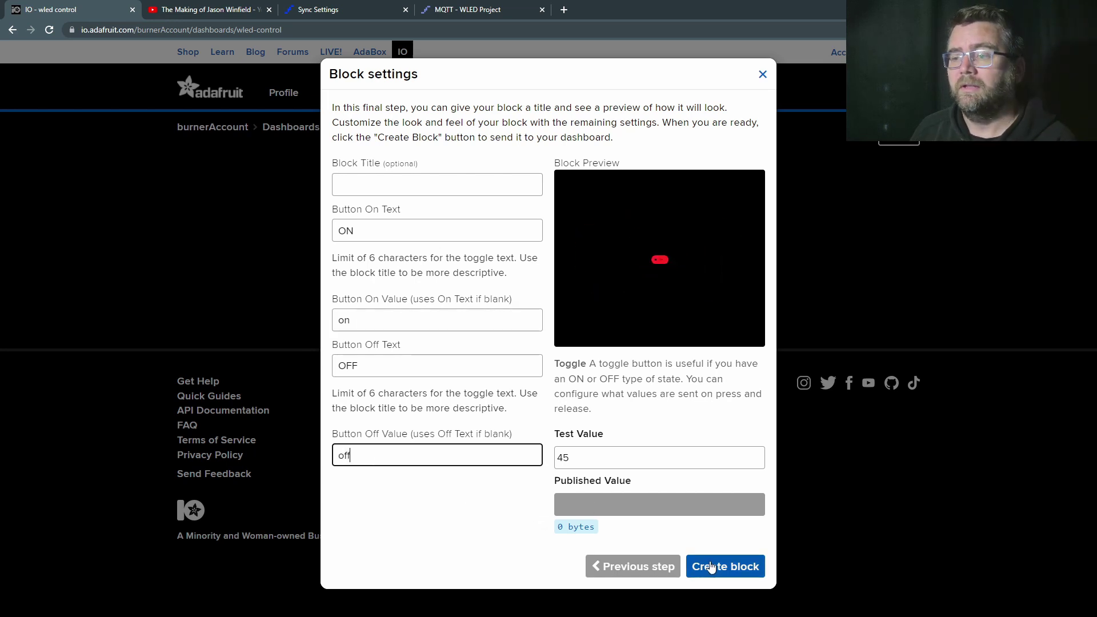
{"action": "left_click", "coordinate": [725, 566]}
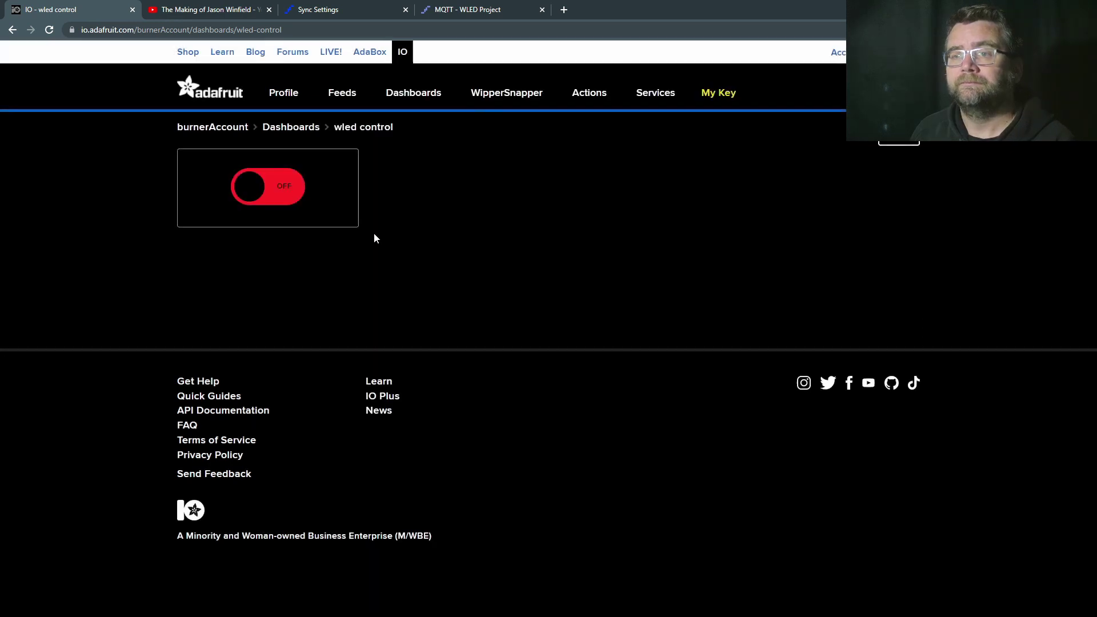
- Flip the dashboard toggle on and off several times, leaving it OFF
{"action": "left_click", "coordinate": [261, 184]}
{"action": "left_click", "coordinate": [283, 187]}
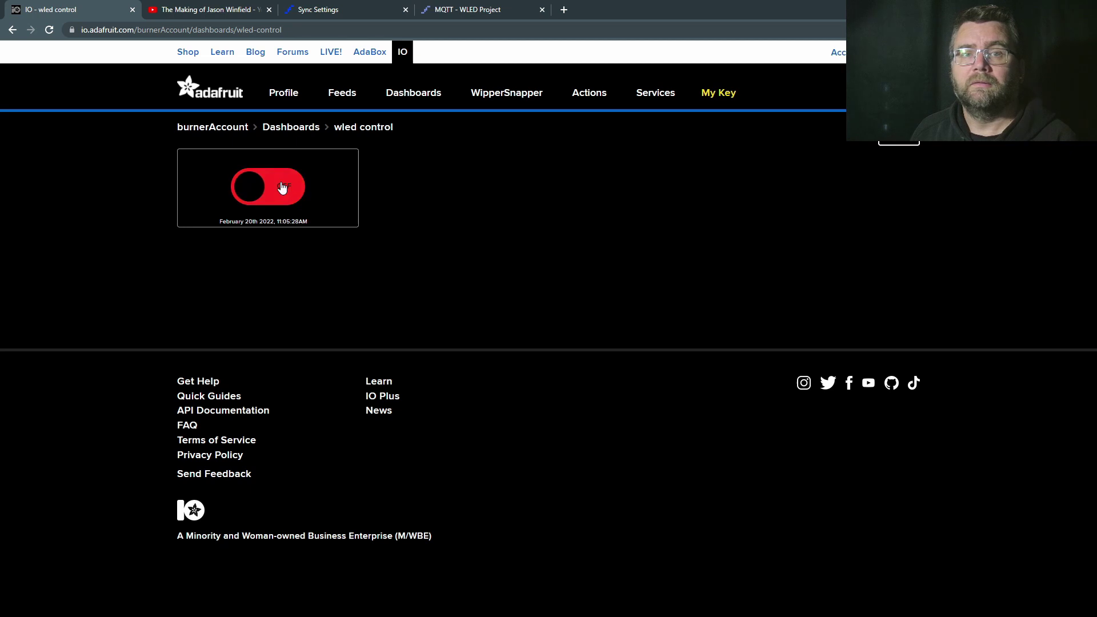
{"action": "left_click", "coordinate": [284, 187]}
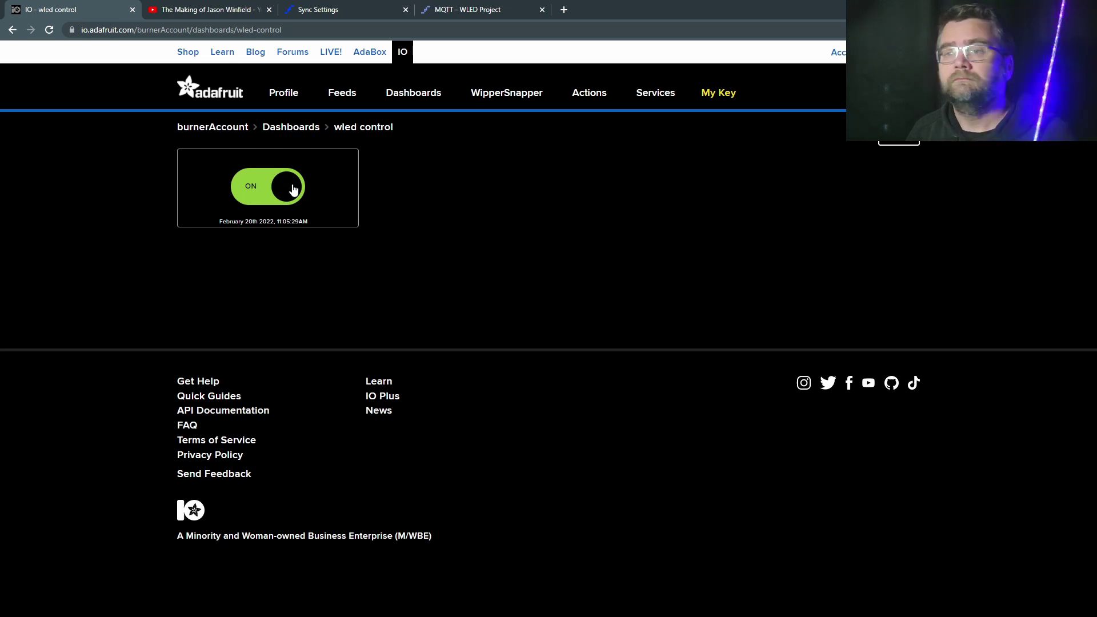
{"action": "left_click", "coordinate": [294, 189]}
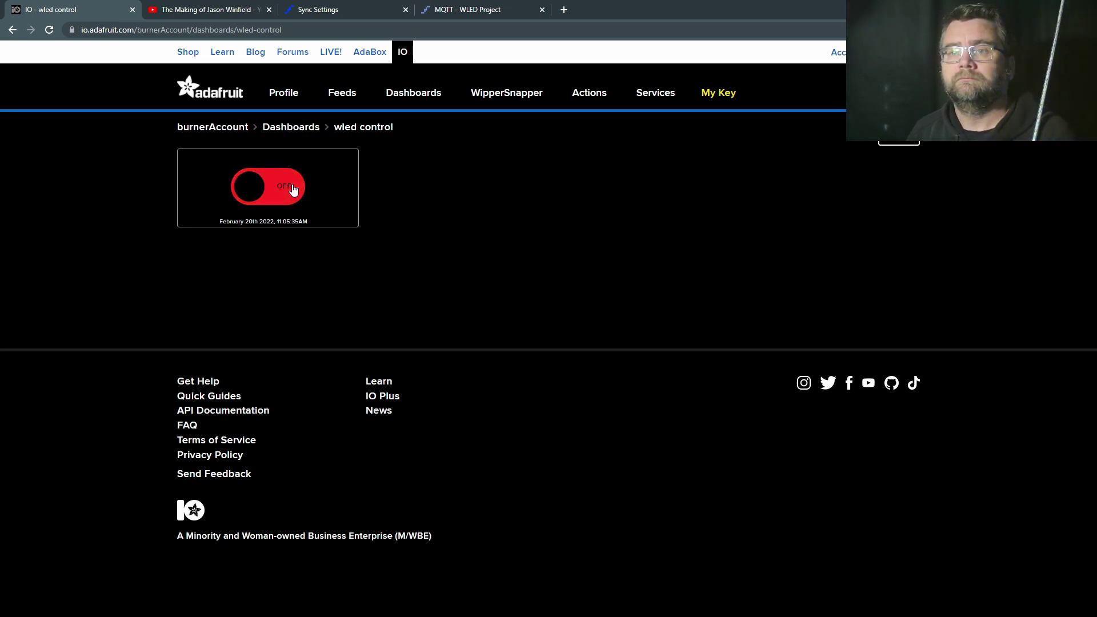
{"action": "left_click", "coordinate": [293, 189]}
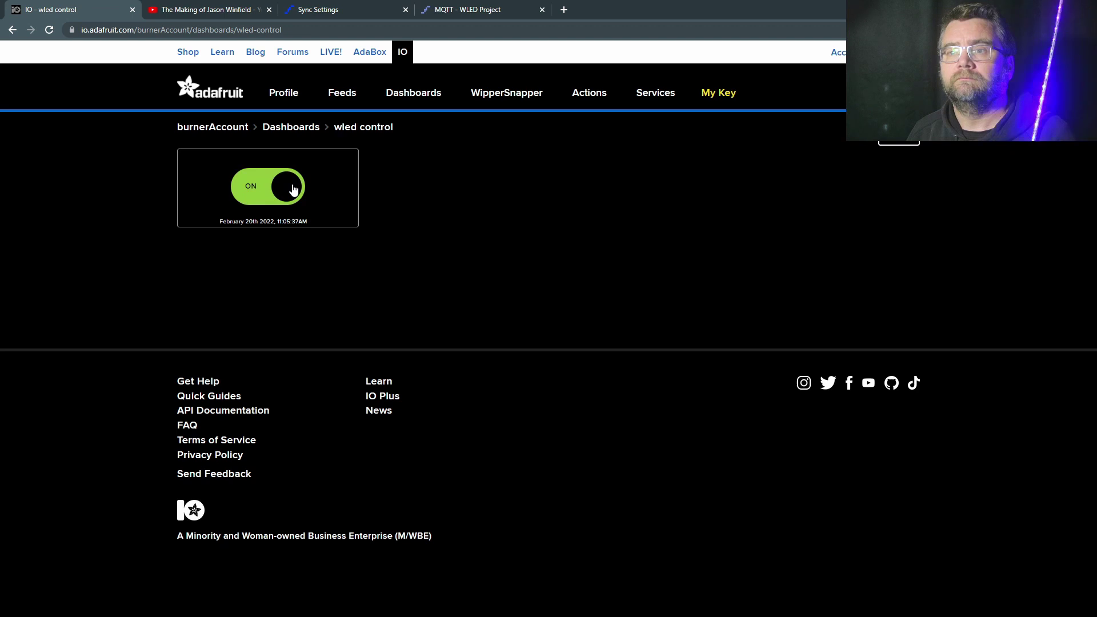
{"action": "left_click", "coordinate": [293, 189]}
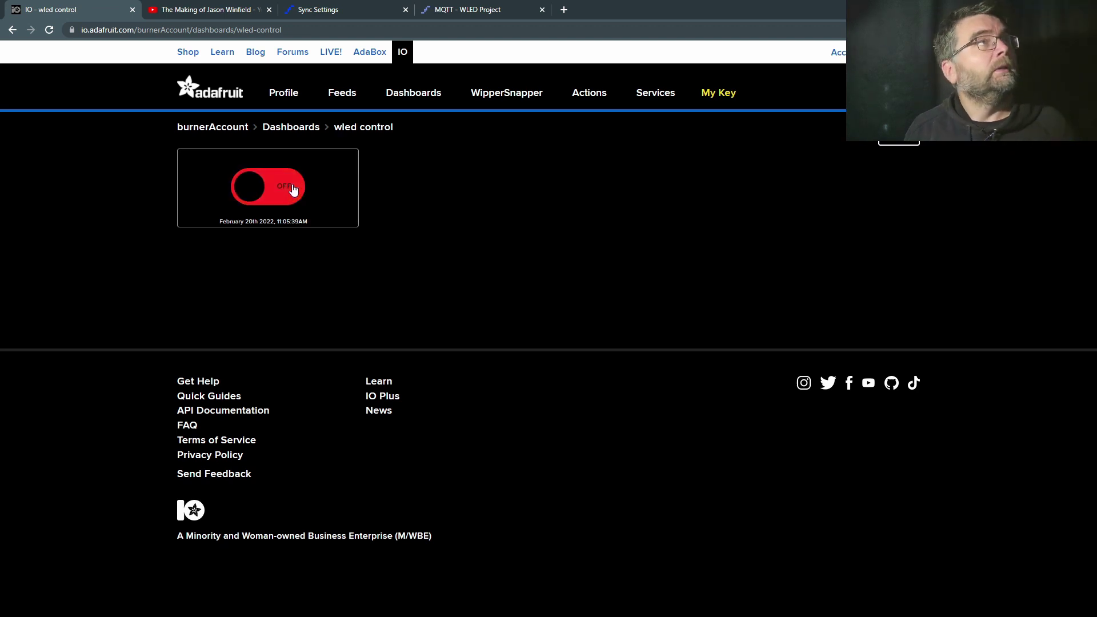
- From the WLED main control page, power the lamp on and back off, then return to the dashboard
{"action": "left_click", "coordinate": [322, 9]}
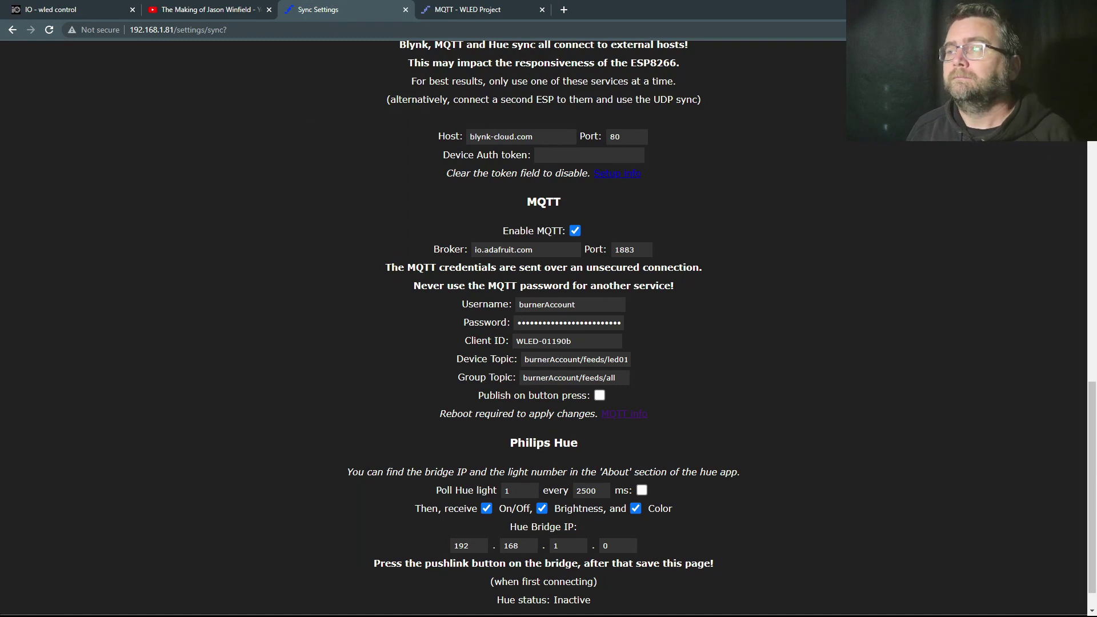
{"action": "scroll", "coordinate": [807, 139], "scroll_direction": "up", "scroll_amount": 10}
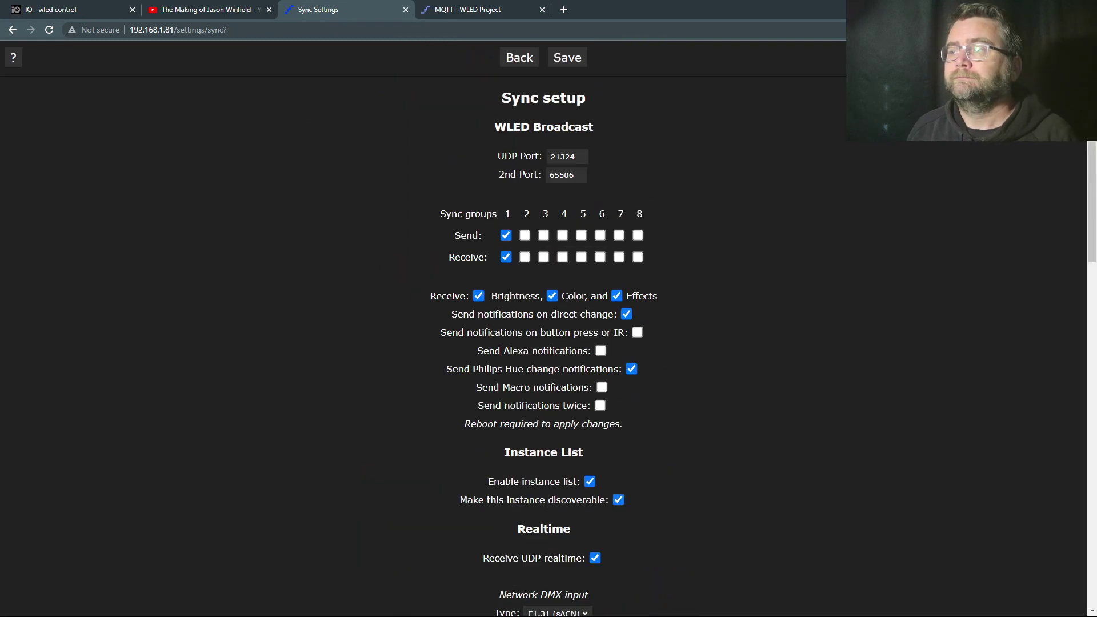
{"action": "left_click", "coordinate": [519, 58]}
{"action": "left_click", "coordinate": [467, 73]}
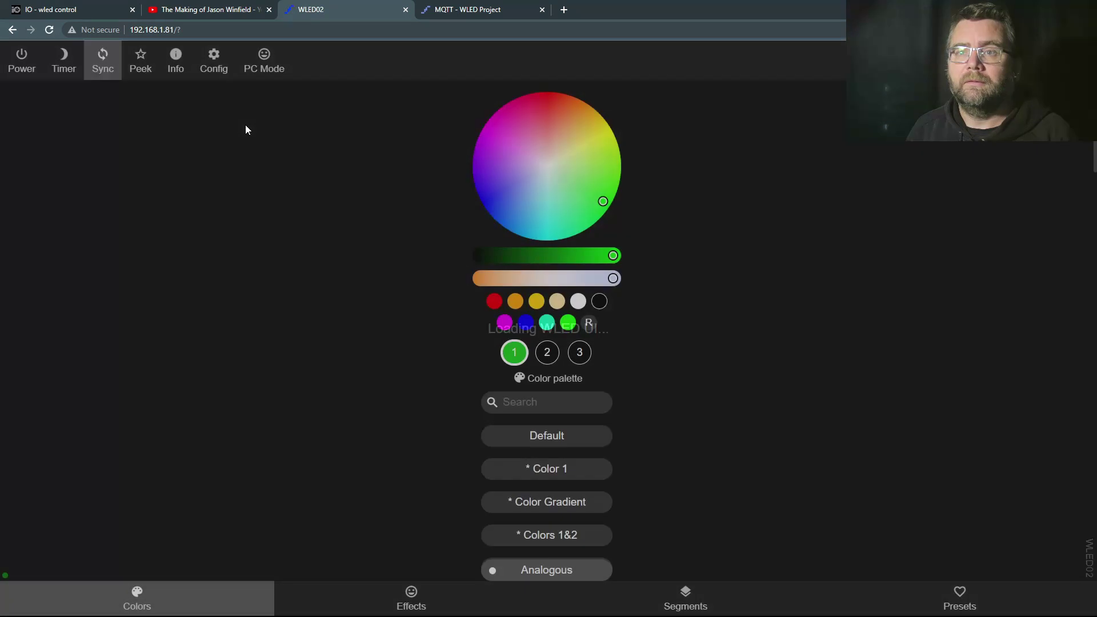
{"action": "left_click", "coordinate": [17, 73]}
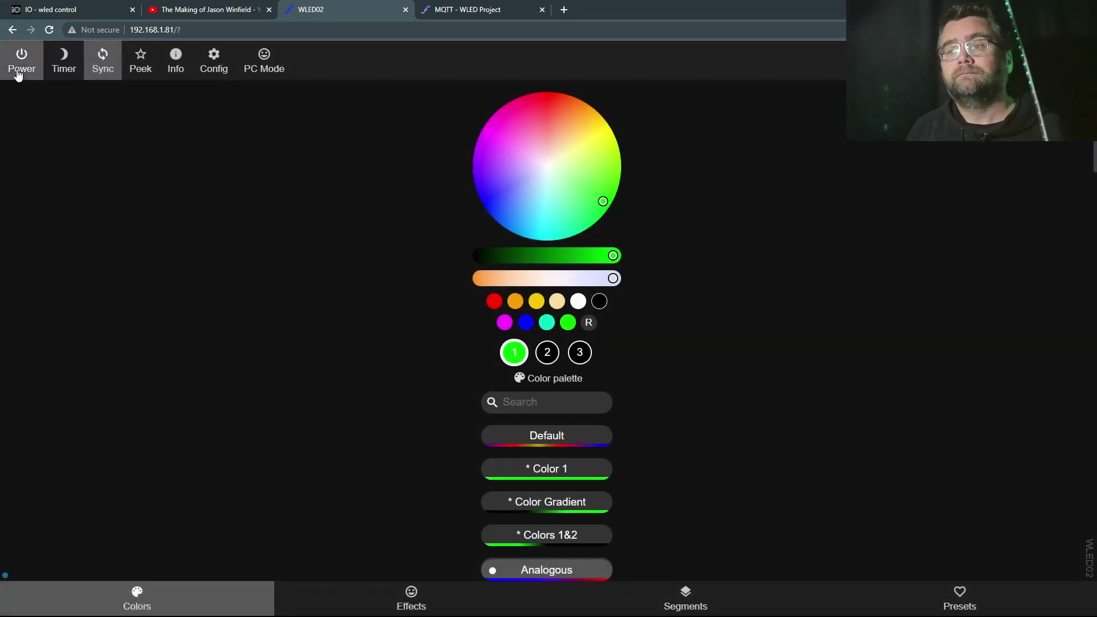
{"action": "left_click", "coordinate": [17, 73]}
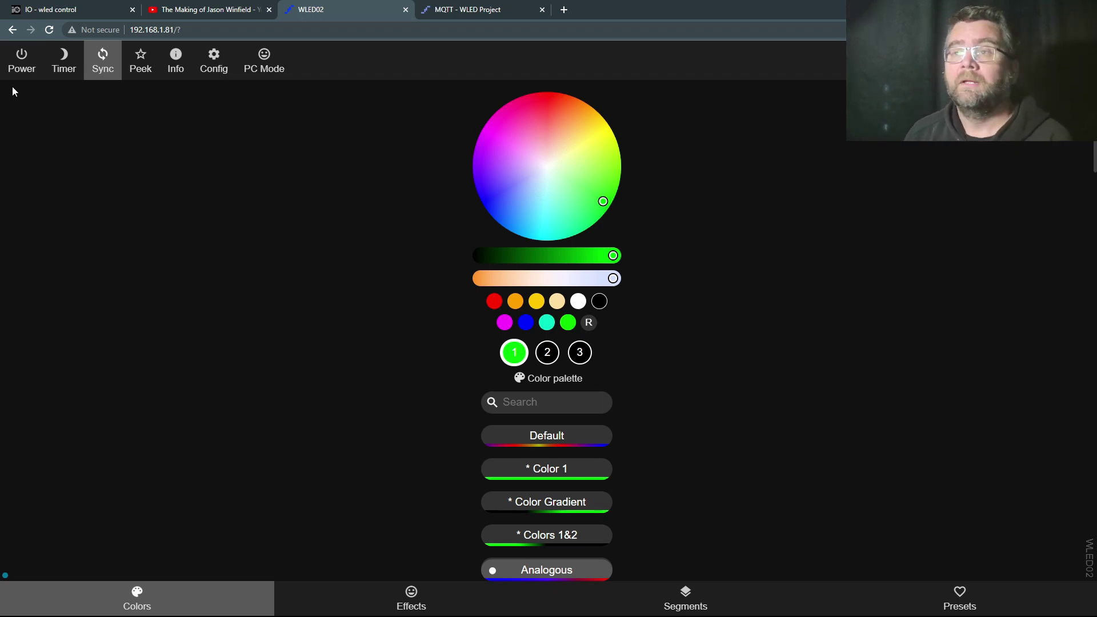
{"action": "left_click", "coordinate": [77, 9]}
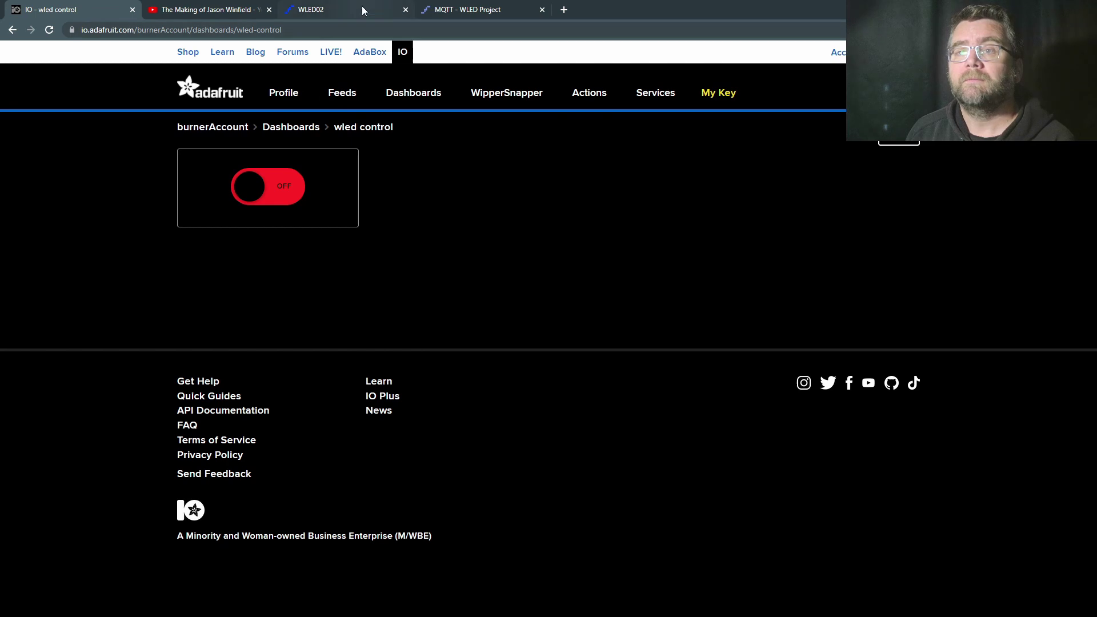
- Switch the lamp on in WLED with the Solid effect and red colour
{"action": "left_click", "coordinate": [317, 10]}
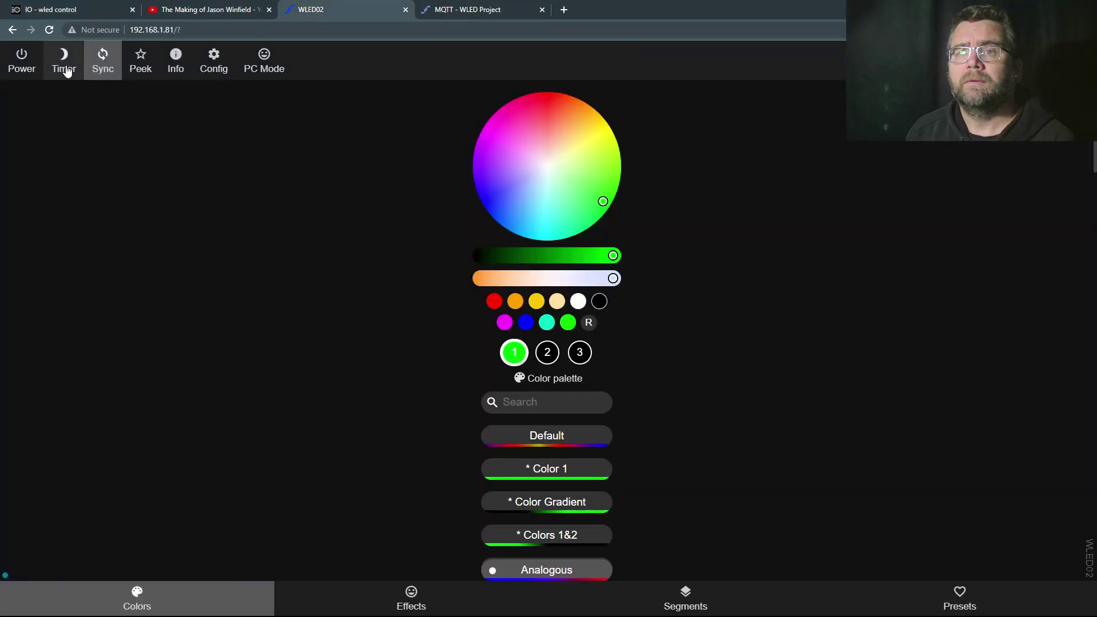
{"action": "left_click", "coordinate": [428, 598]}
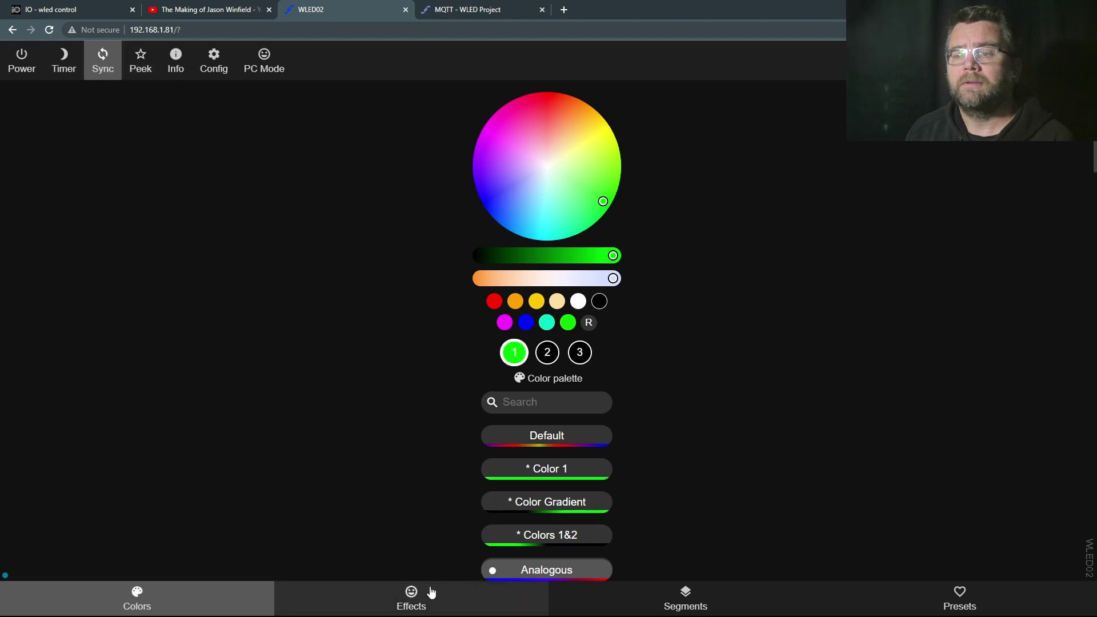
{"action": "left_click", "coordinate": [540, 223]}
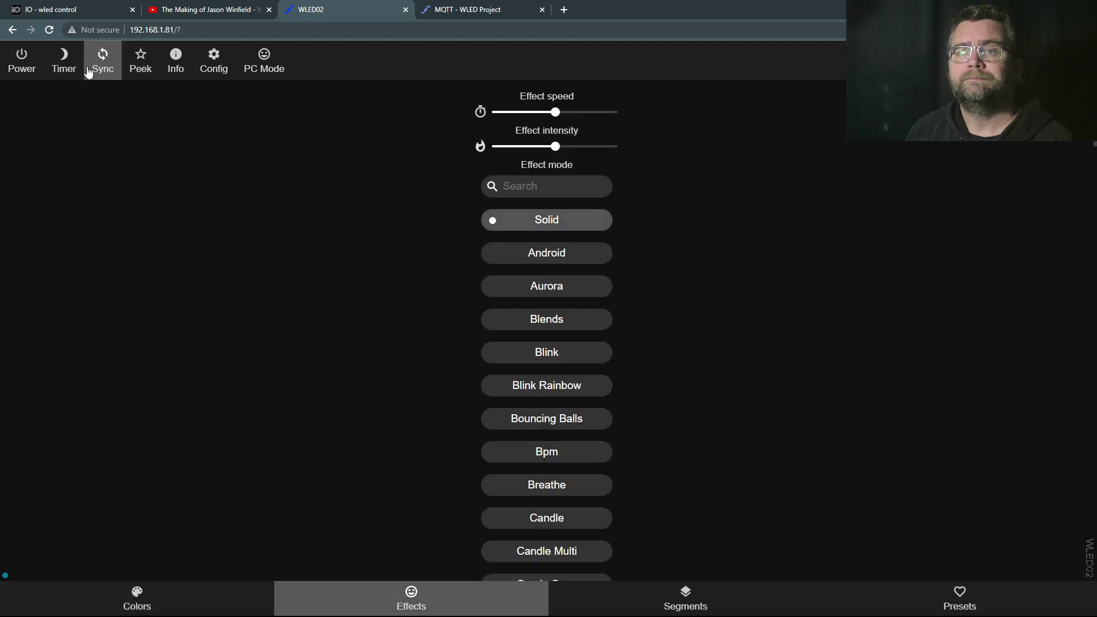
{"action": "left_click", "coordinate": [138, 596]}
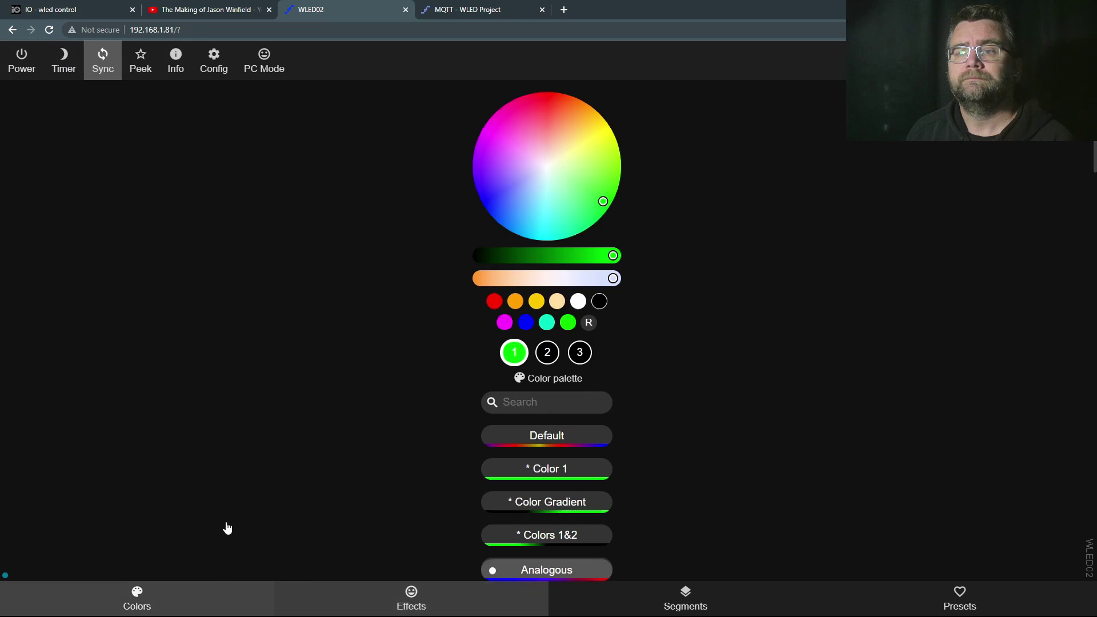
{"action": "left_click", "coordinate": [548, 107]}
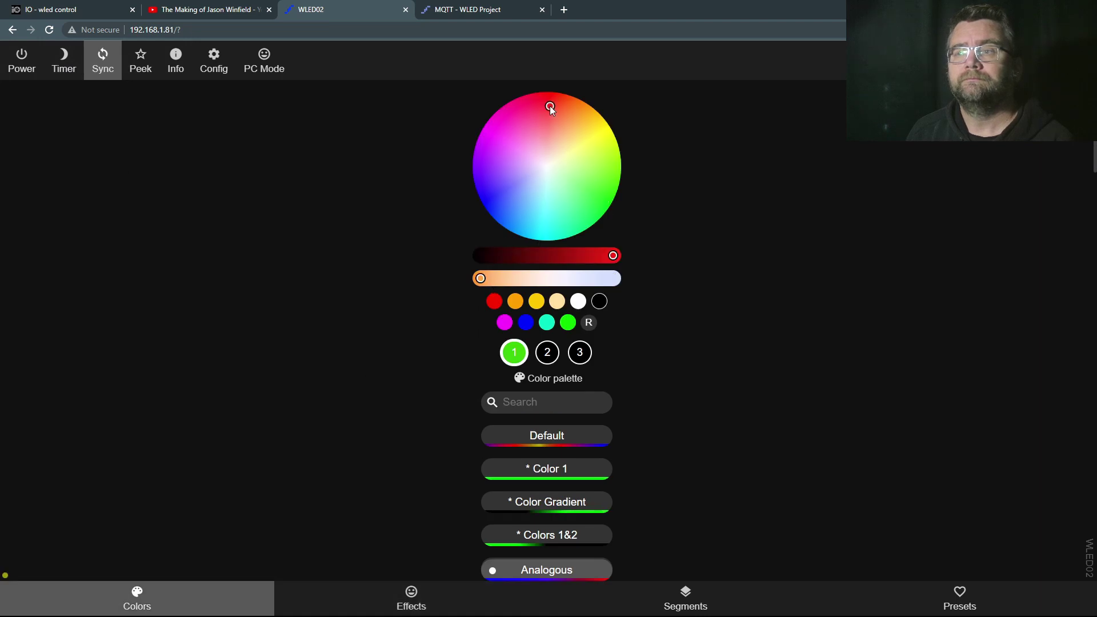
{"action": "left_click", "coordinate": [23, 58]}
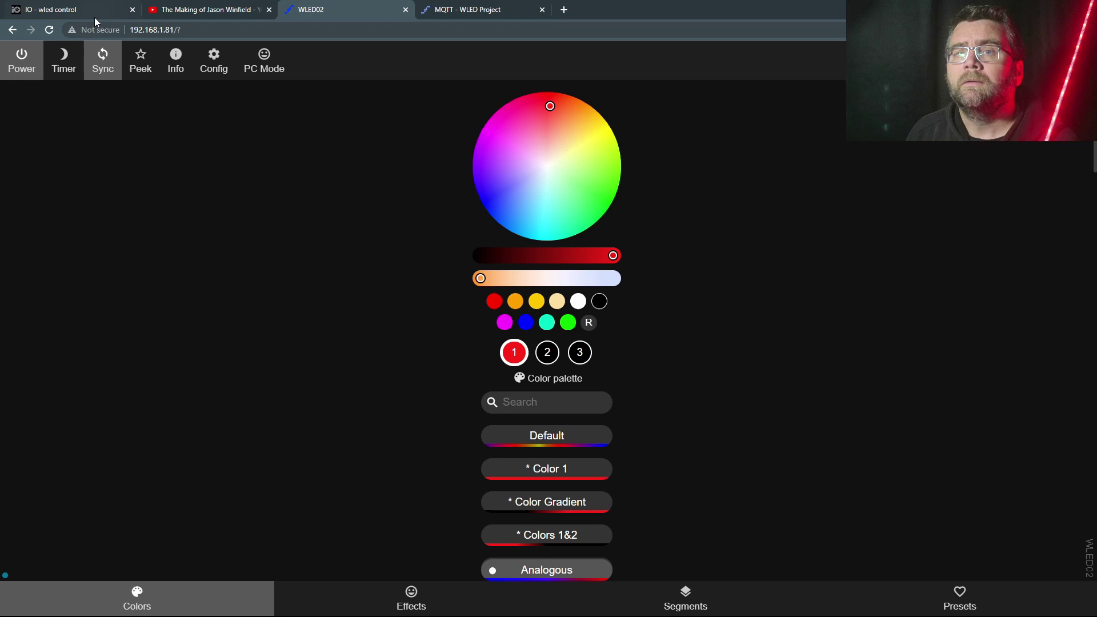
{"action": "left_click", "coordinate": [51, 9]}
- Start a new Slider block on the dashboard linked to the led01 feed
{"action": "left_click", "coordinate": [899, 138]}
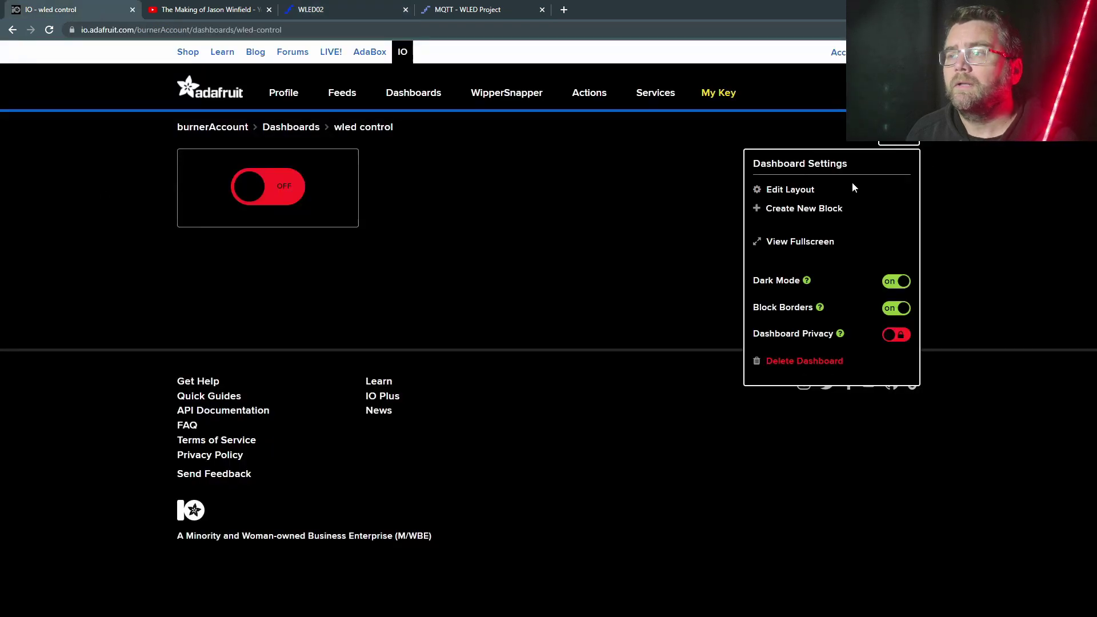
{"action": "left_click", "coordinate": [804, 208]}
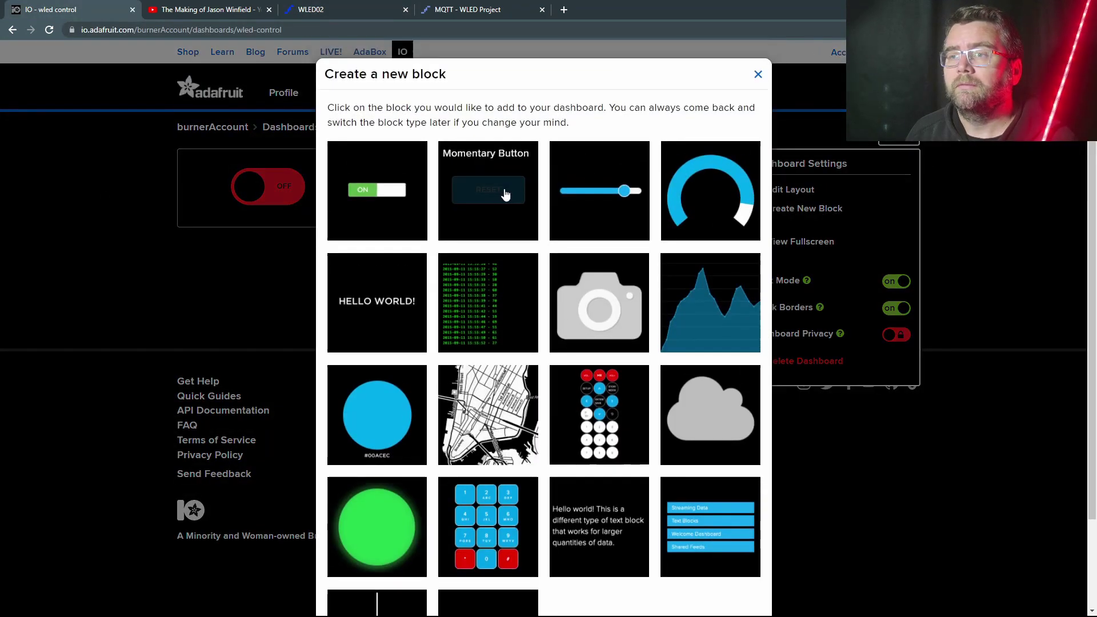
{"action": "left_click", "coordinate": [599, 190]}
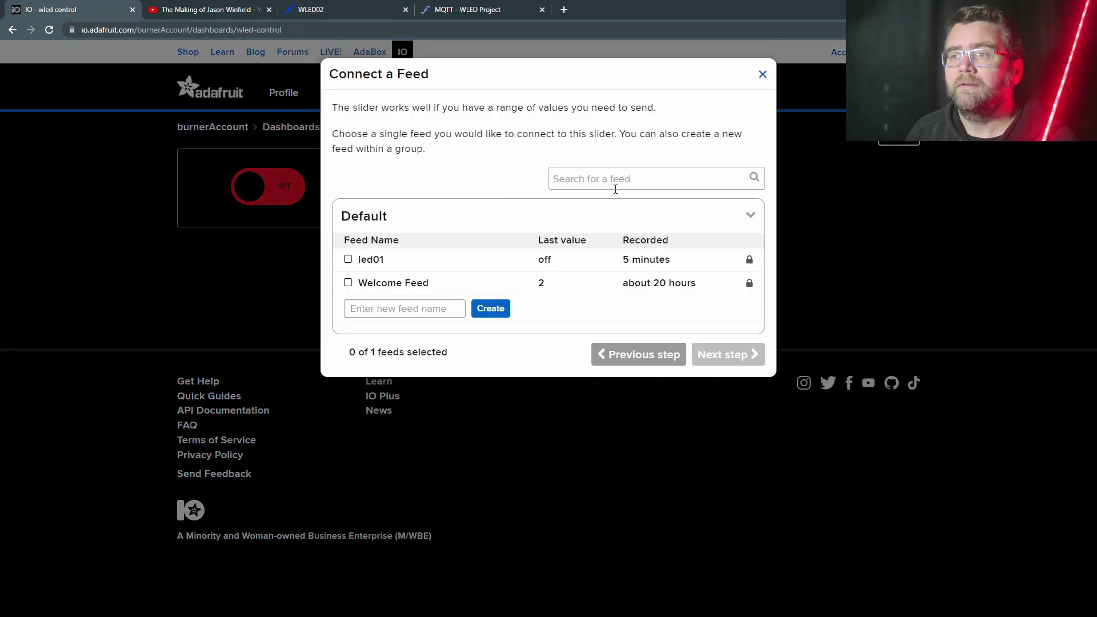
{"action": "left_click", "coordinate": [348, 259]}
{"action": "left_click", "coordinate": [727, 354]}
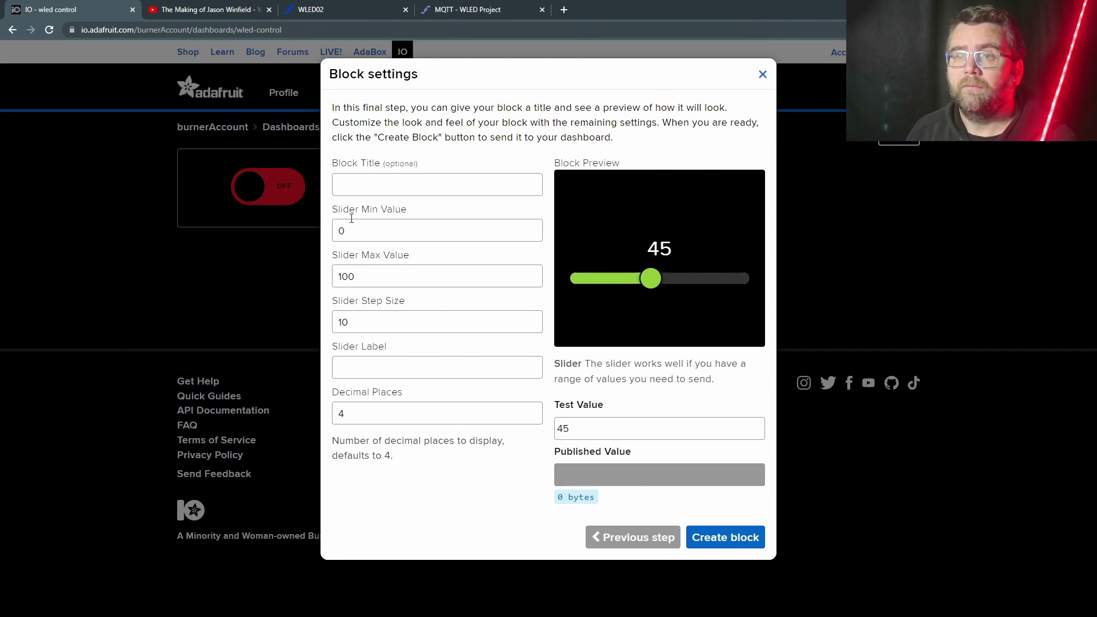
- Set the slider's maximum to 255, per the WLED MQTT docs, and create the block
{"action": "left_click", "coordinate": [467, 9]}
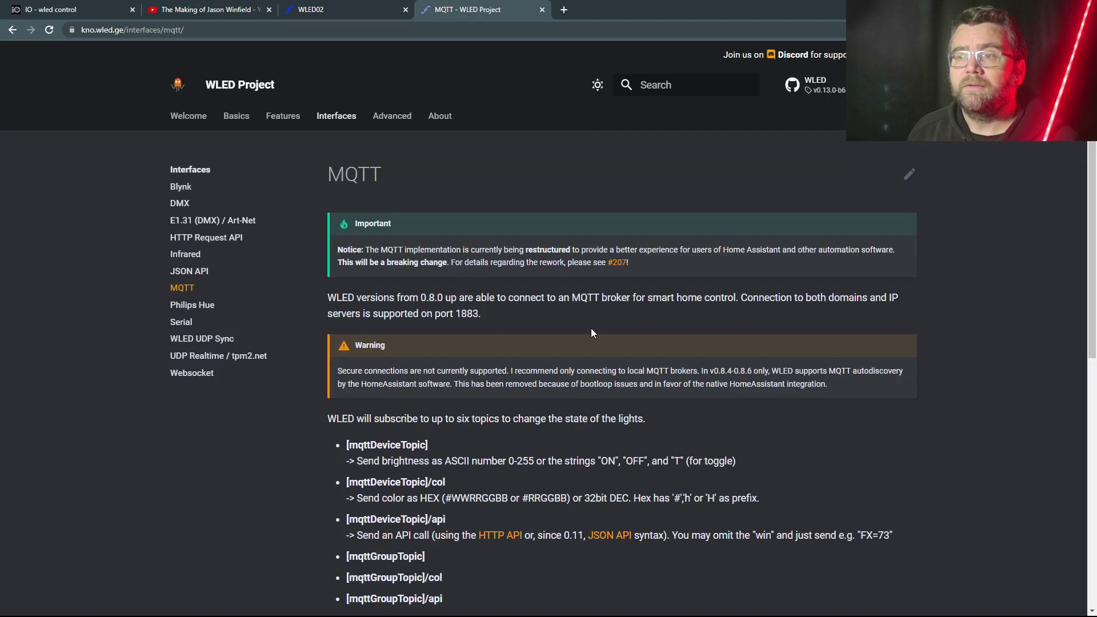
{"action": "double_click", "coordinate": [522, 461]}
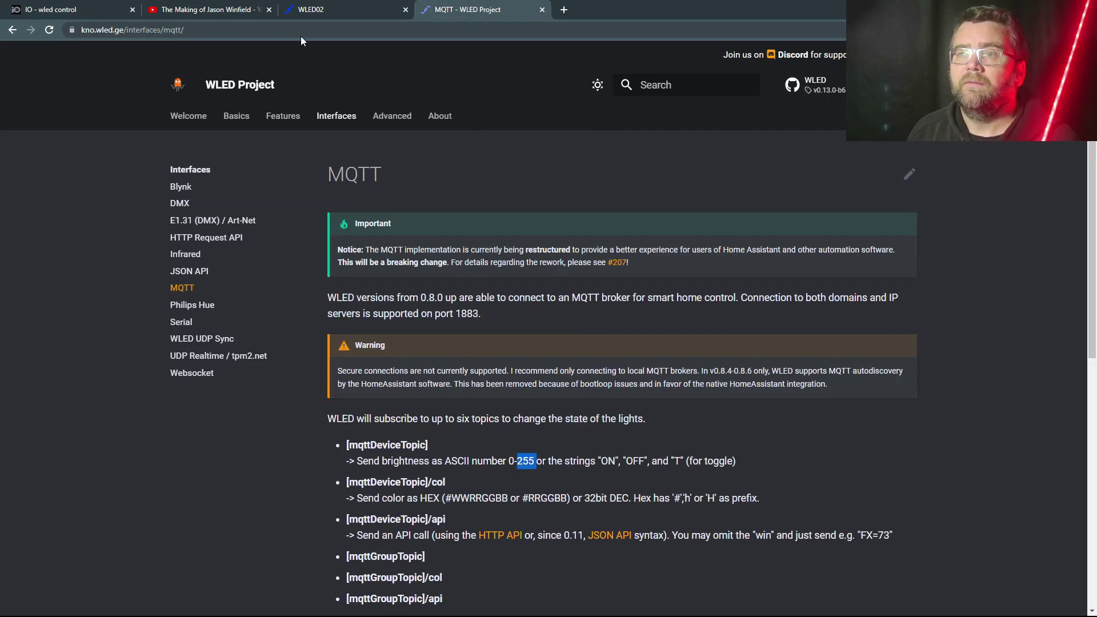
{"action": "left_click", "coordinate": [51, 10]}
{"action": "left_click", "coordinate": [381, 369]}
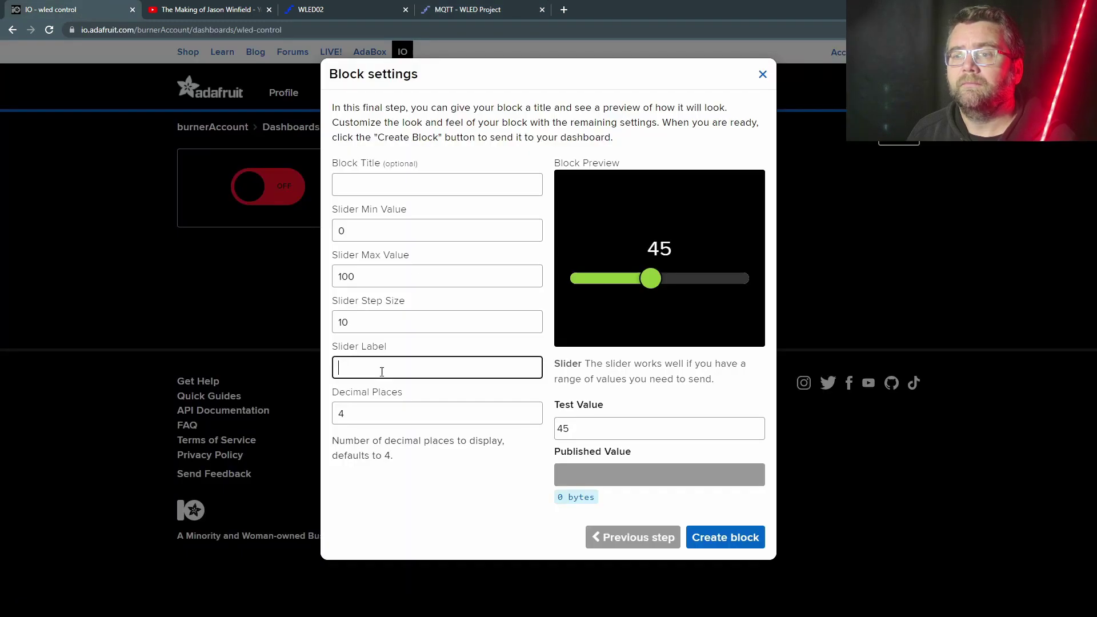
{"action": "left_click", "coordinate": [383, 277]}
{"action": "left_click_drag", "start_coordinate": [360, 275], "coordinate": [318, 271]}
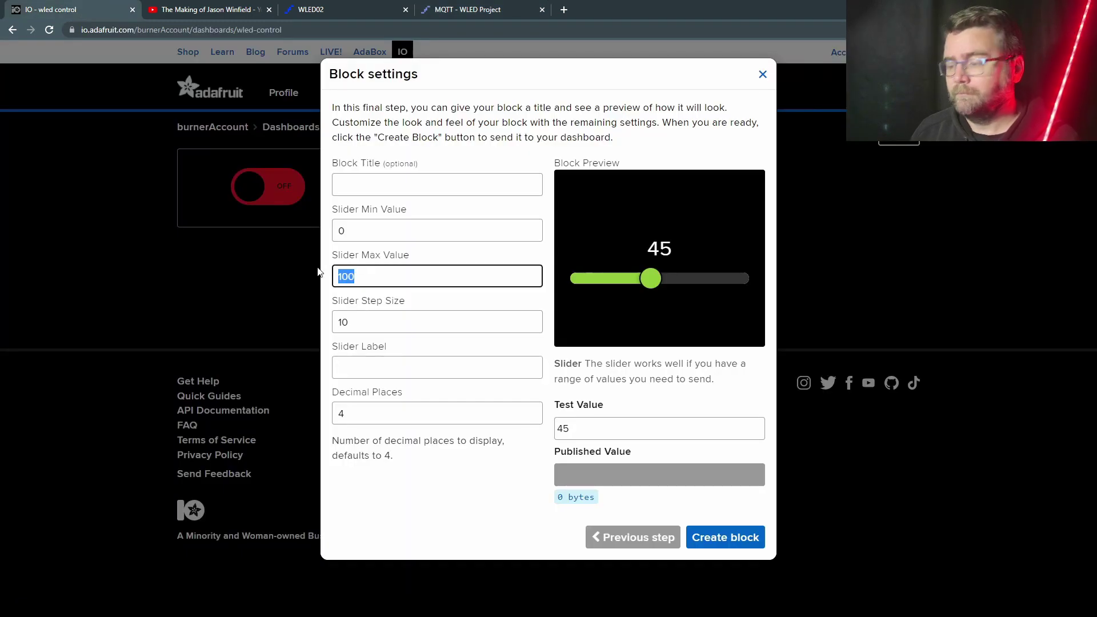
{"action": "type", "text": "255"}
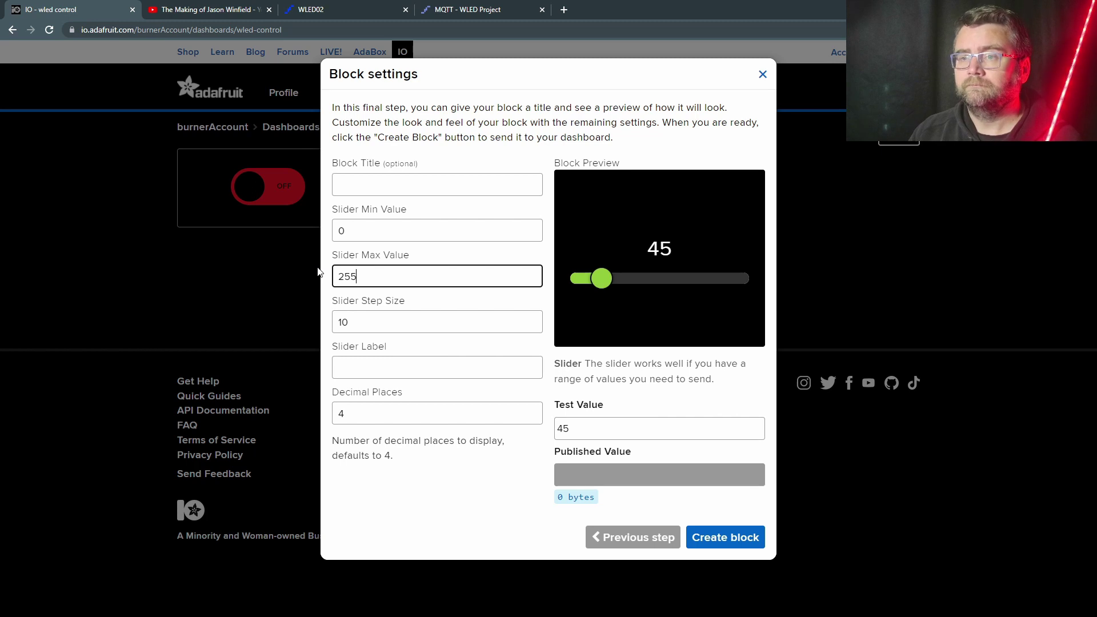
{"action": "left_click", "coordinate": [655, 478]}
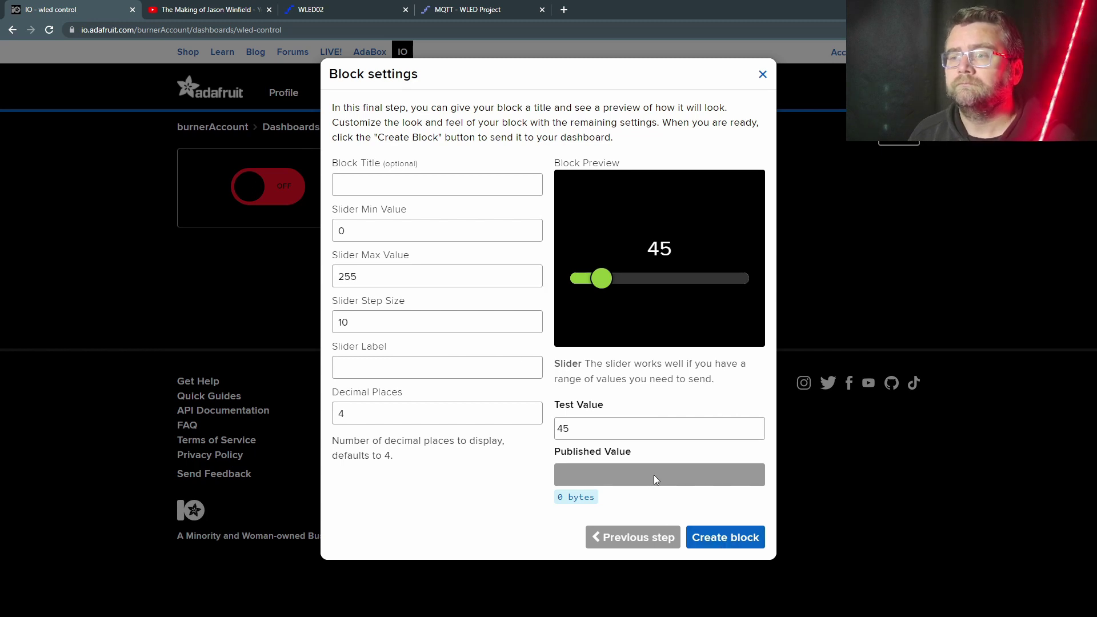
{"action": "key", "text": "Return"}
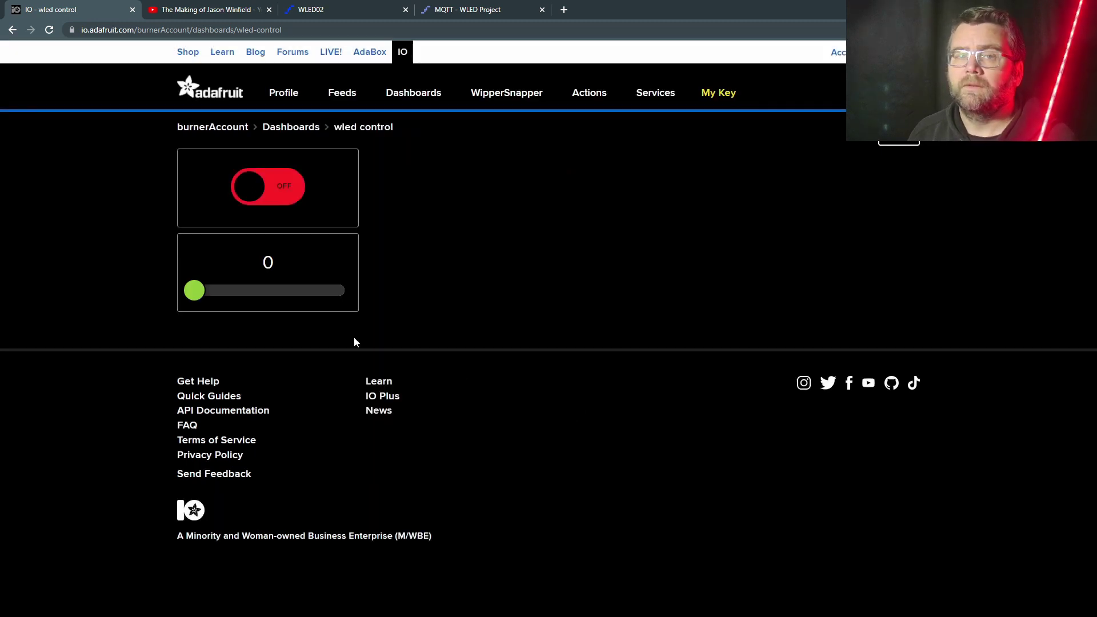
- Drag the brightness slider back and forth through 40 and 0, ending at 255
{"action": "left_click_drag", "start_coordinate": [194, 290], "coordinate": [383, 303]}
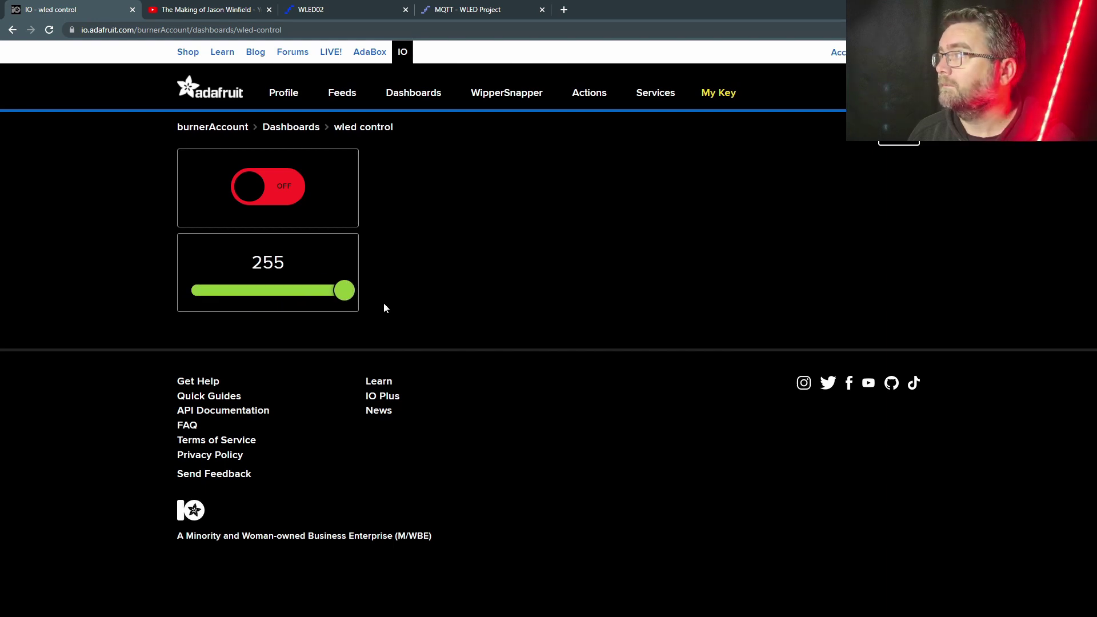
{"action": "left_click_drag", "start_coordinate": [343, 291], "coordinate": [211, 302]}
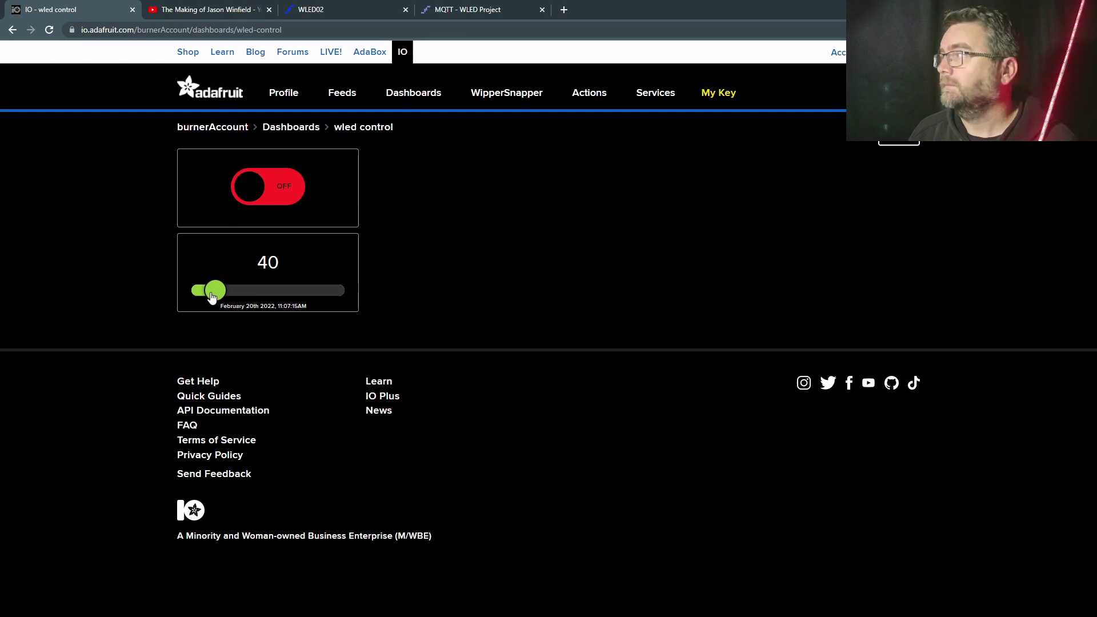
{"action": "mouse_move", "coordinate": [212, 296]}
{"action": "left_mouse_down"}
{"action": "mouse_move", "coordinate": [258, 294]}
{"action": "mouse_move", "coordinate": [142, 296]}
{"action": "left_mouse_up"}
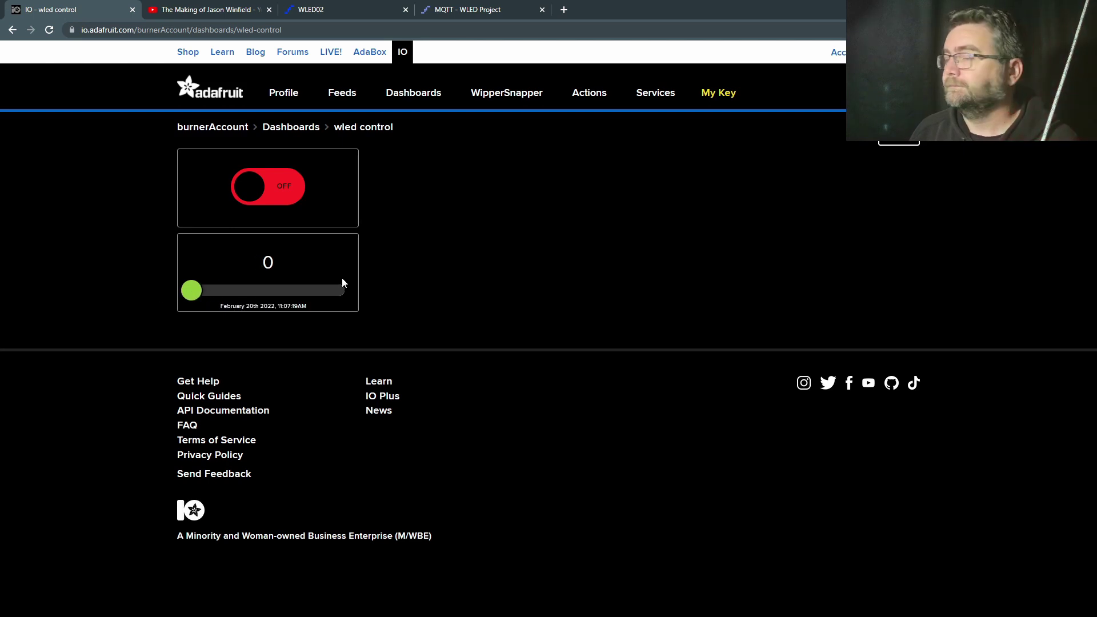
{"action": "left_click", "coordinate": [320, 291]}
{"action": "left_click_drag", "start_coordinate": [321, 296], "coordinate": [345, 292]}
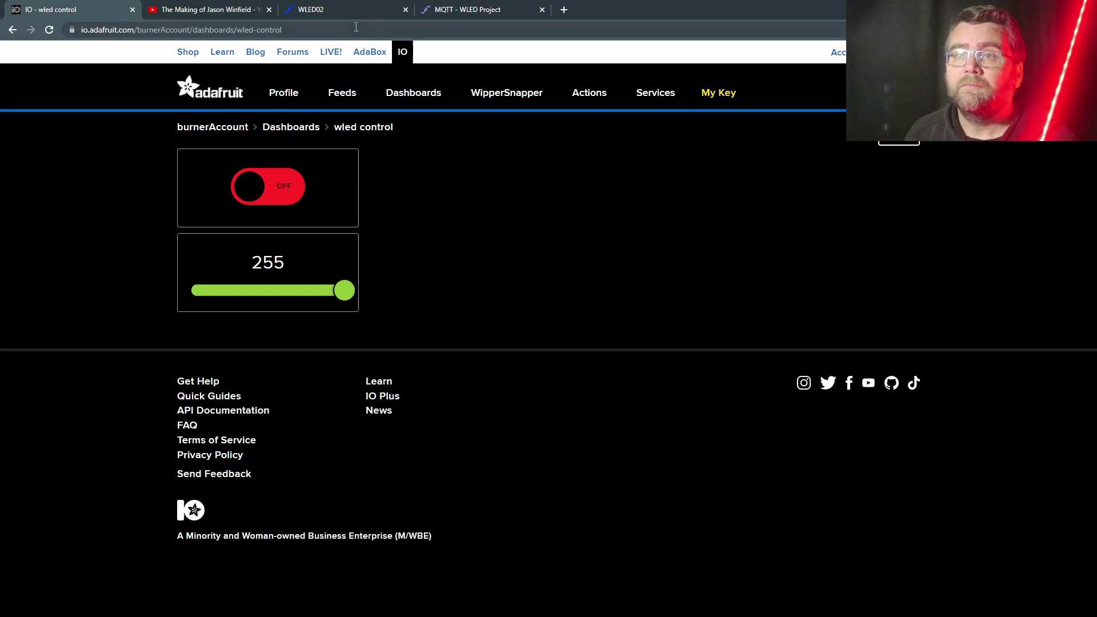
{"action": "left_click", "coordinate": [352, 10]}
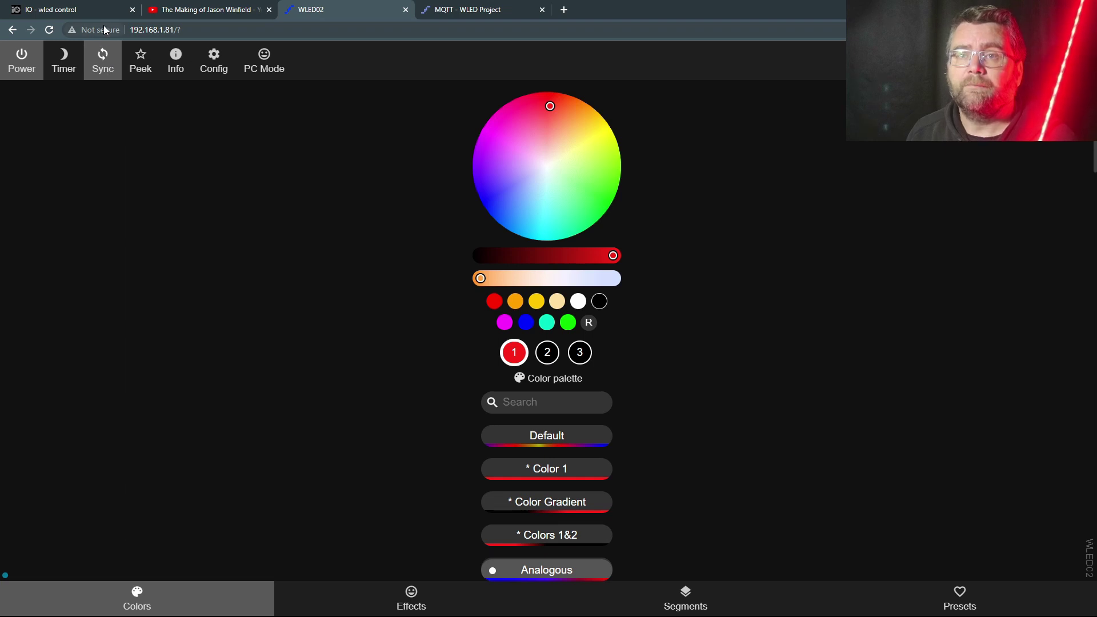
{"action": "left_click", "coordinate": [78, 10]}
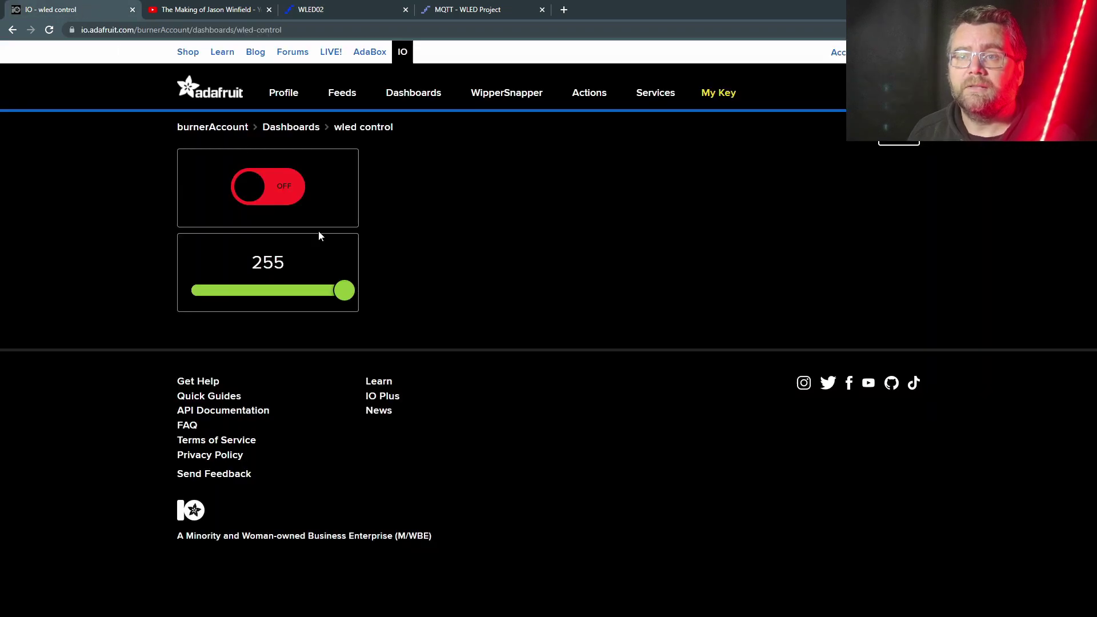
{"action": "left_click", "coordinate": [263, 189]}
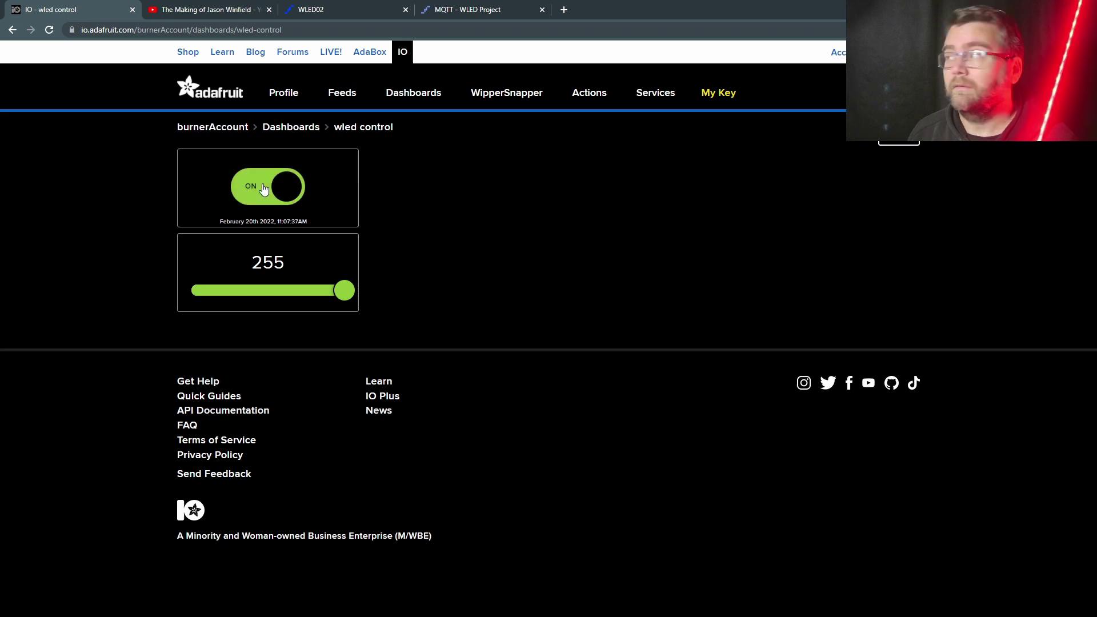
{"action": "left_click", "coordinate": [263, 188]}
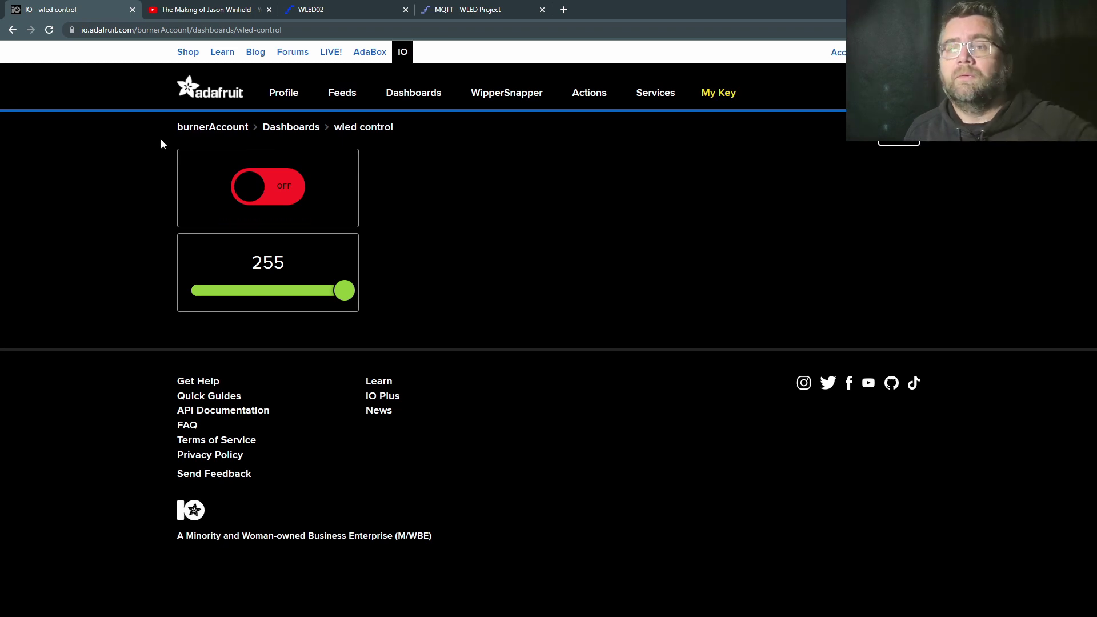
- Bring up the WLED Project MQTT documentation page again
{"action": "left_click", "coordinate": [325, 10]}
{"action": "left_click", "coordinate": [462, 9]}
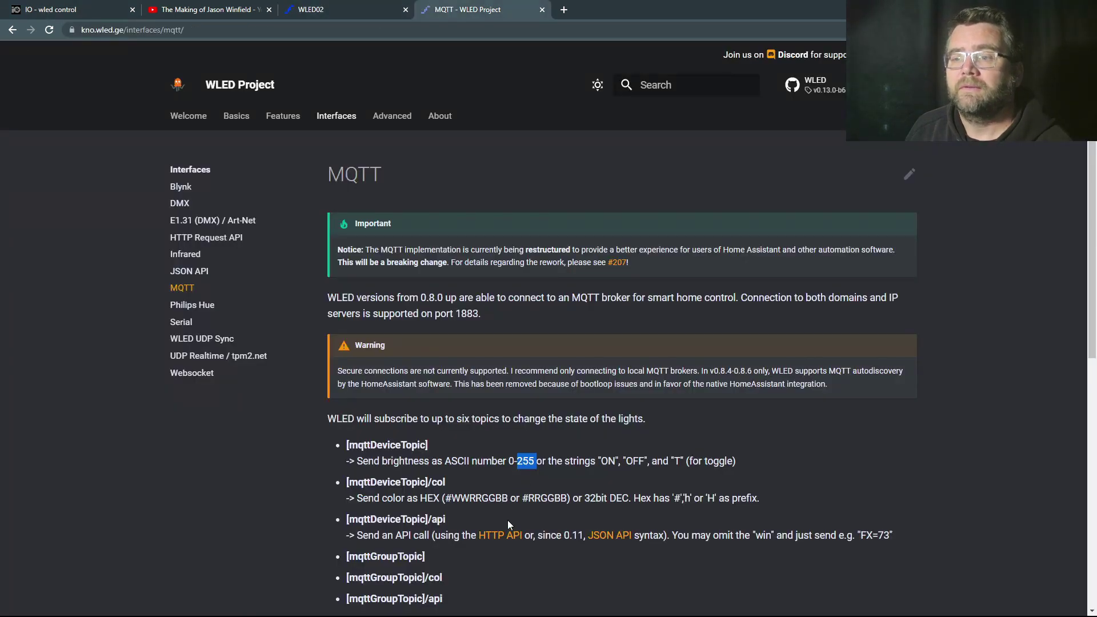